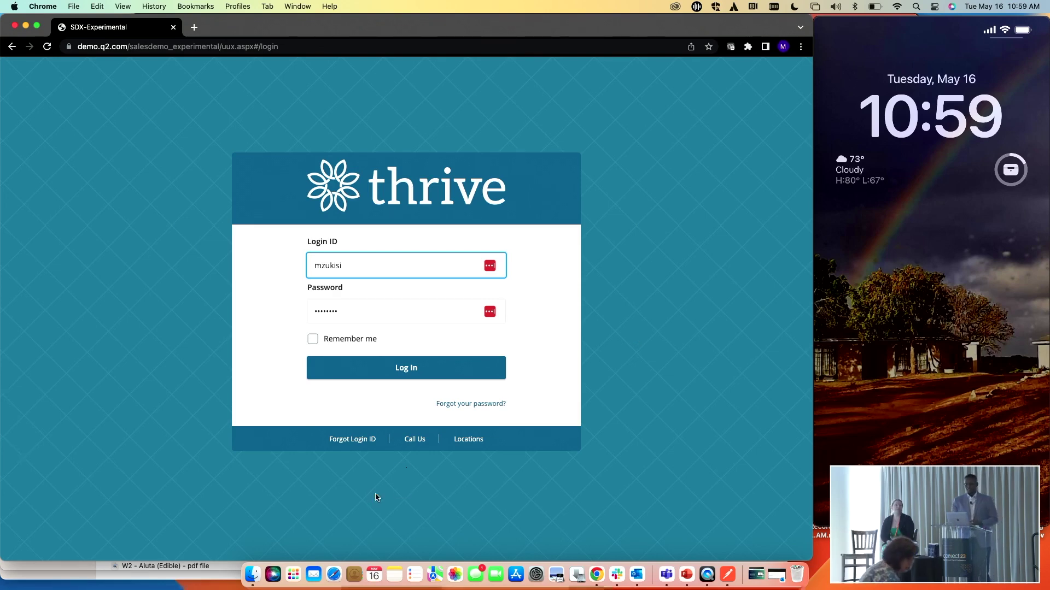
Submit the Thrive login with the entered Login ID and password
click(469, 371)
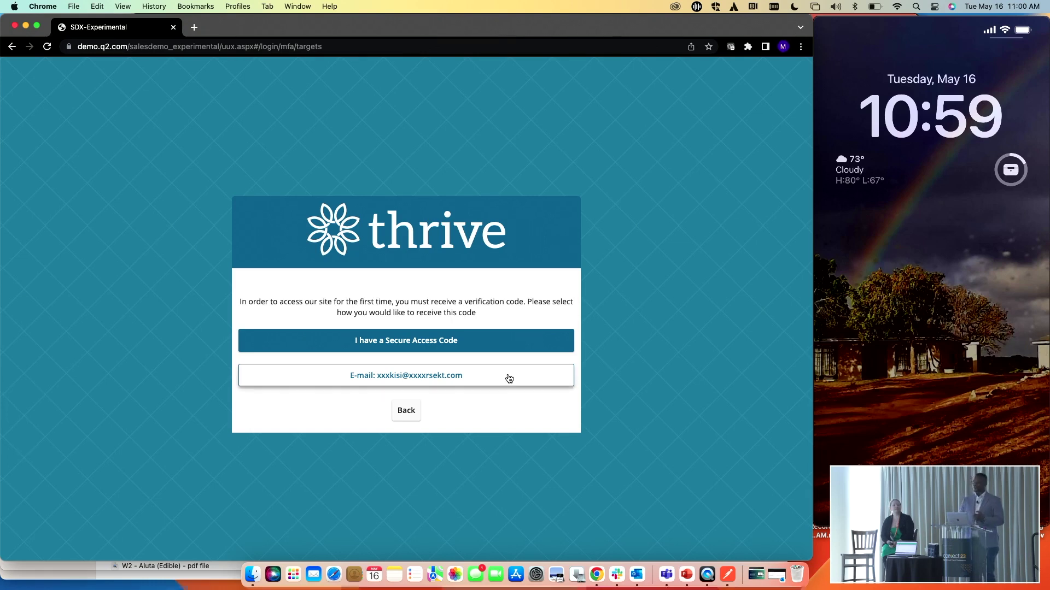
Have the verification code e-mailed, then enter and submit the secure access code
click(478, 381)
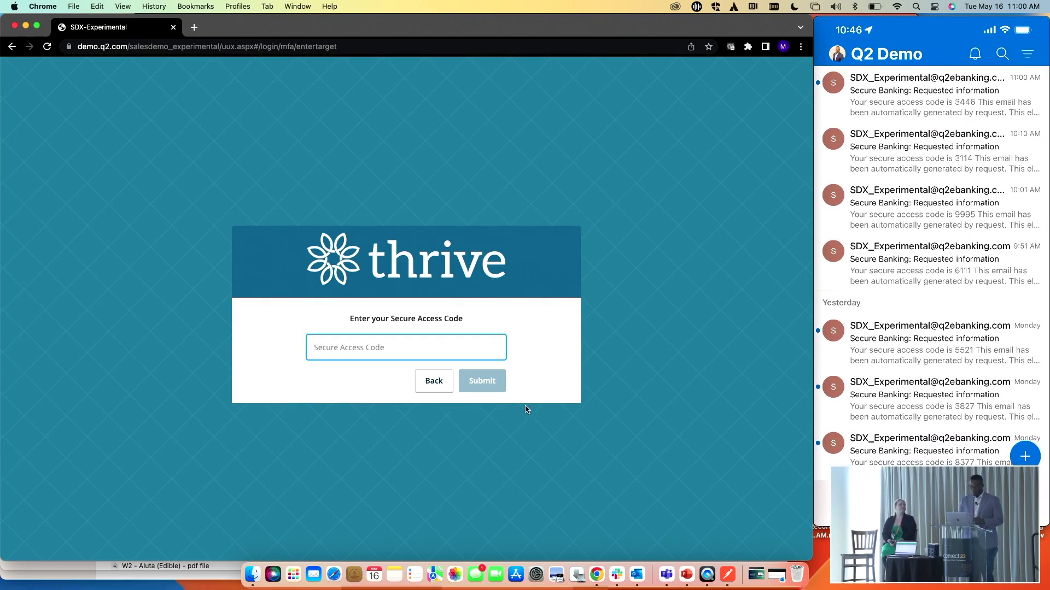
click(408, 348)
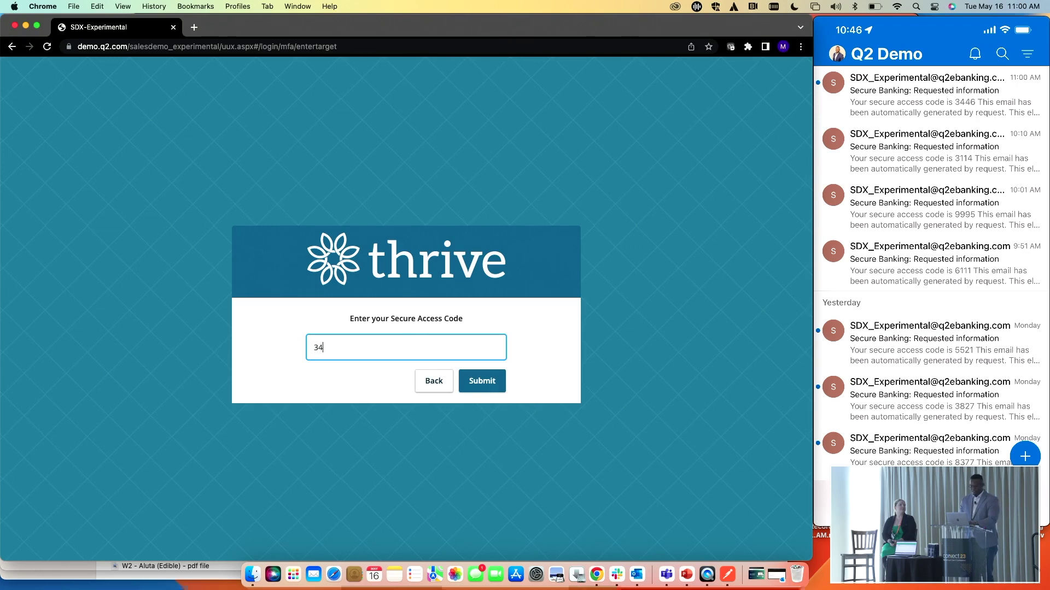
click(480, 381)
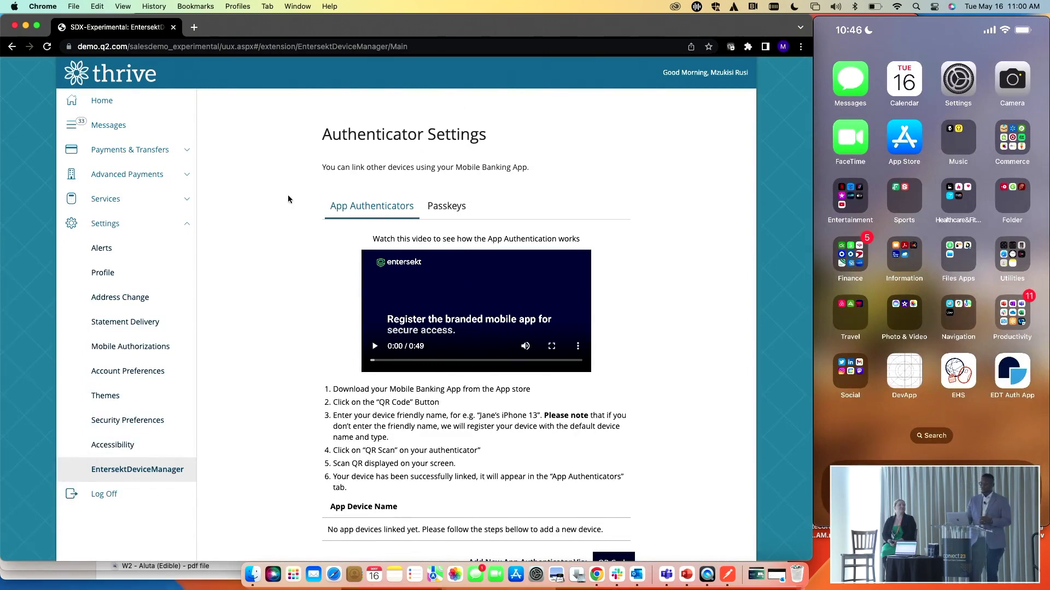
click(137, 109)
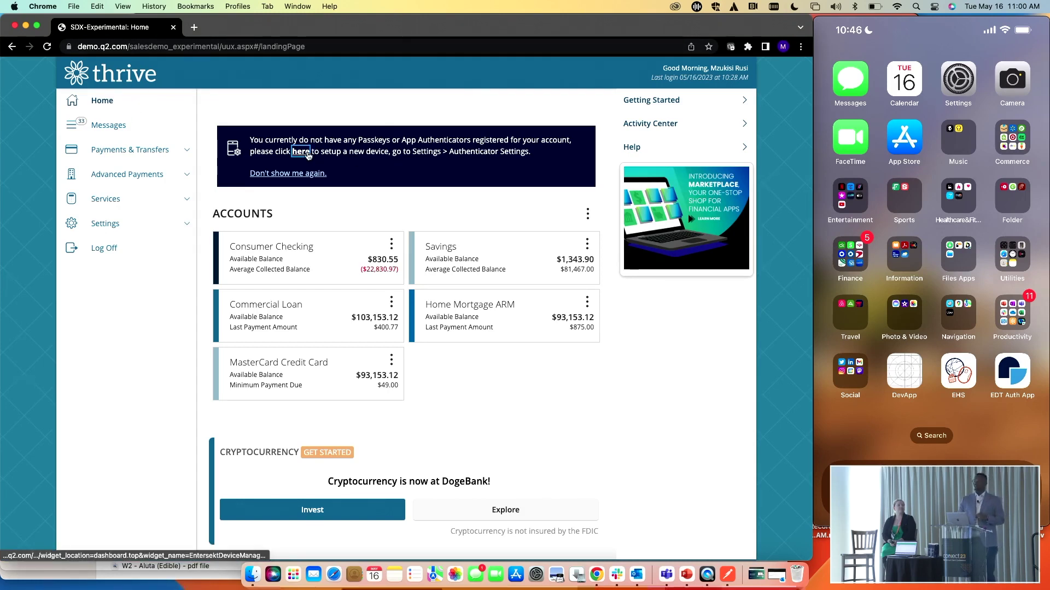
click(308, 152)
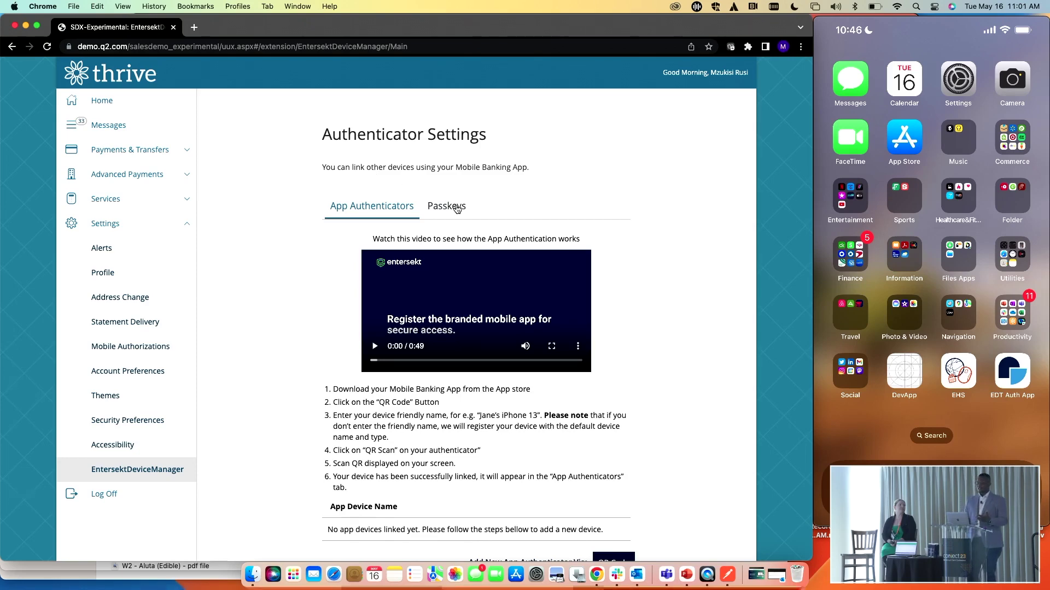
On the Passkeys tab, start a Touch ID passkey for this Mac named 'MZU MAcC'
click(452, 207)
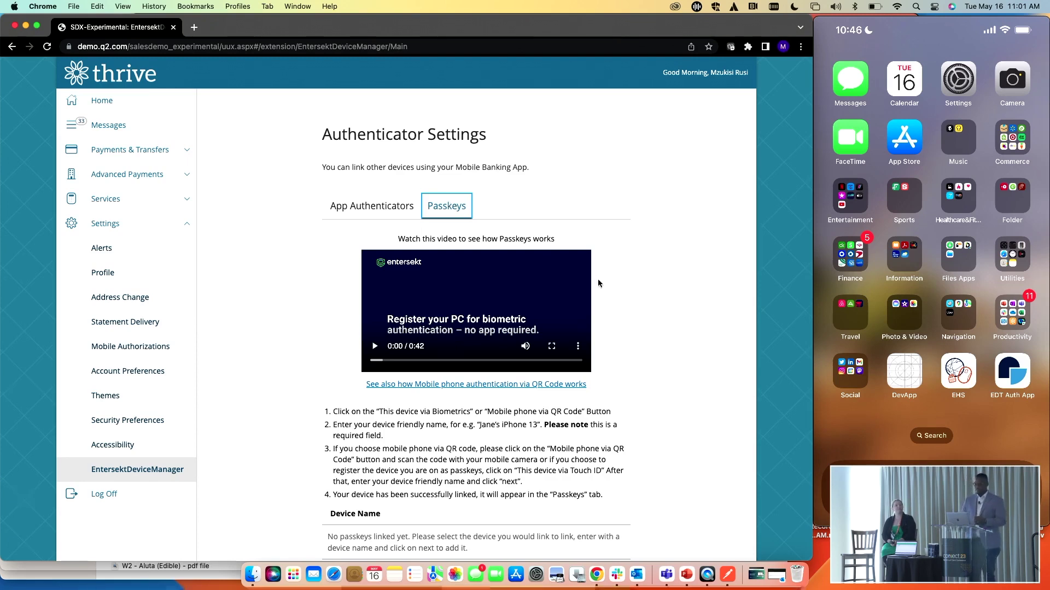
scroll(659, 417, down, 2)
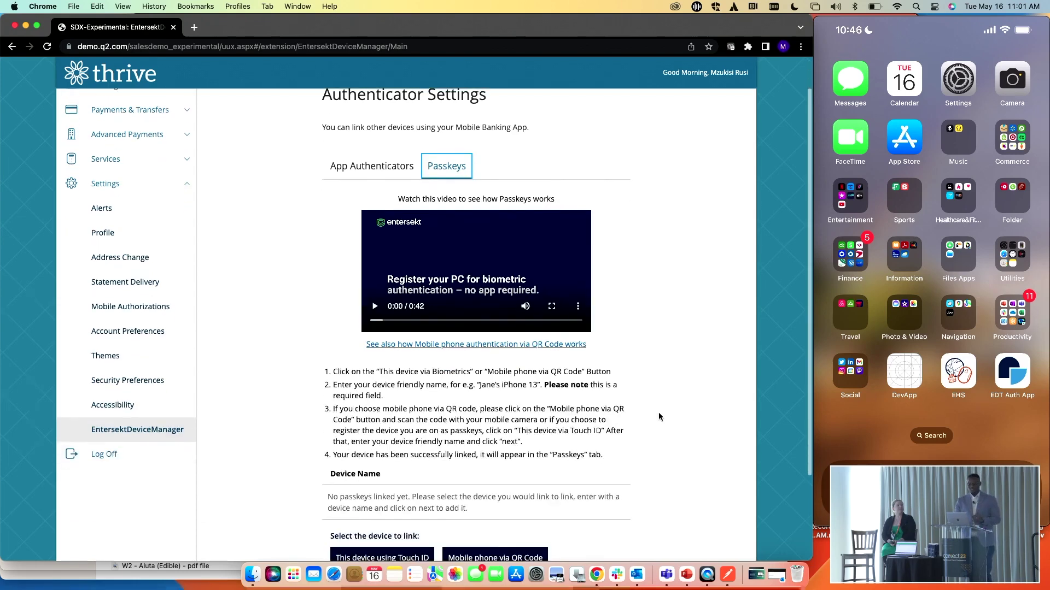
scroll(636, 356, down, 2)
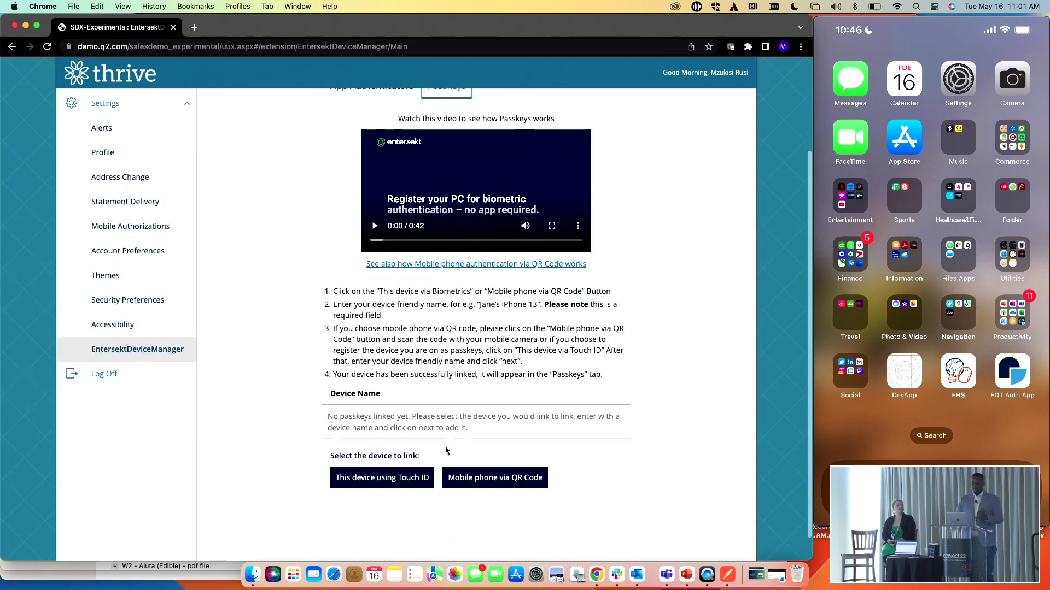
click(421, 480)
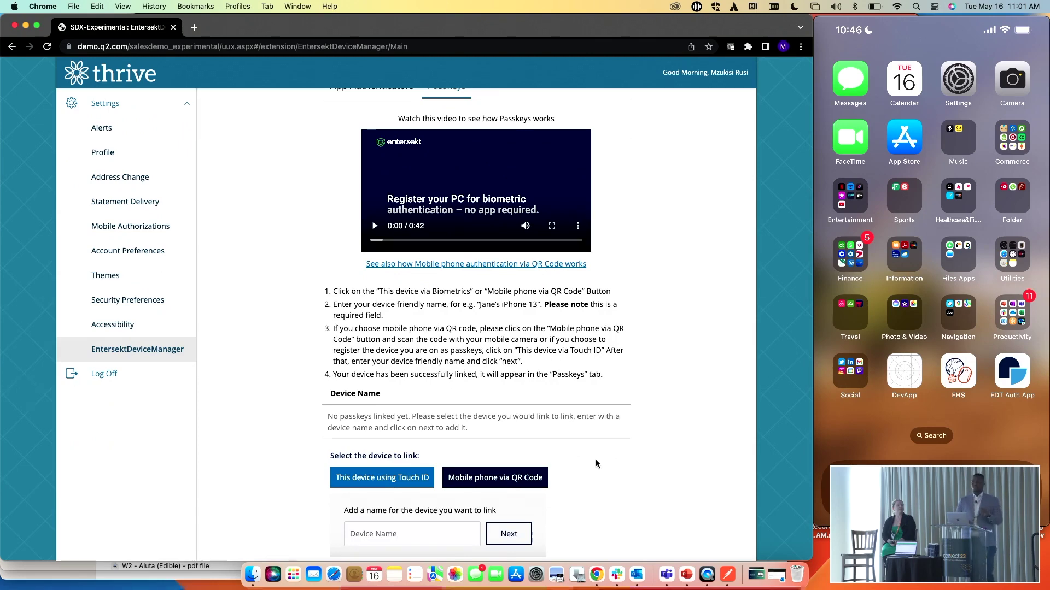
scroll(596, 464, down, 2)
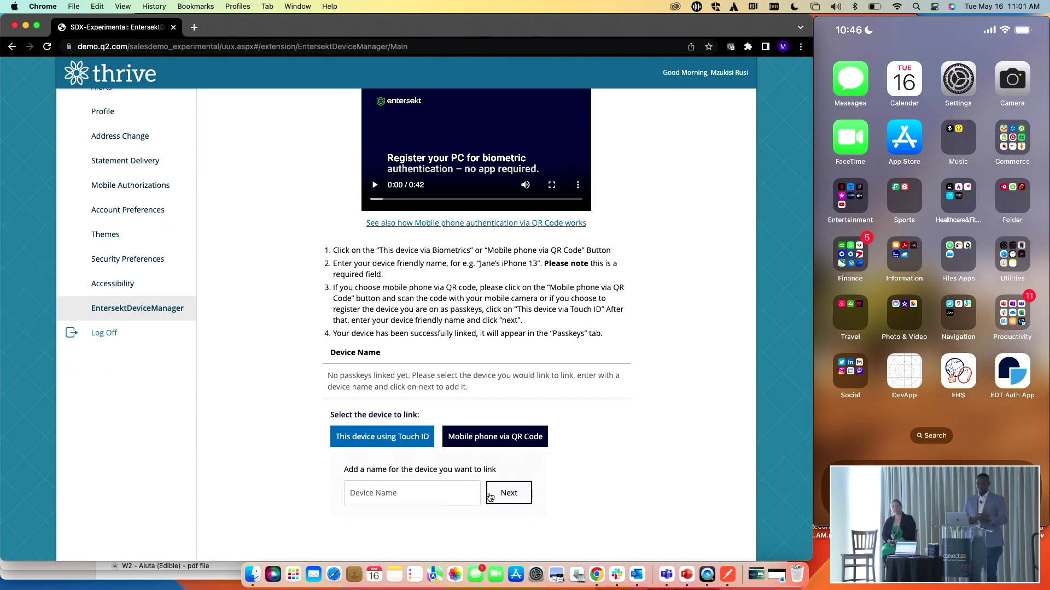
click(432, 490)
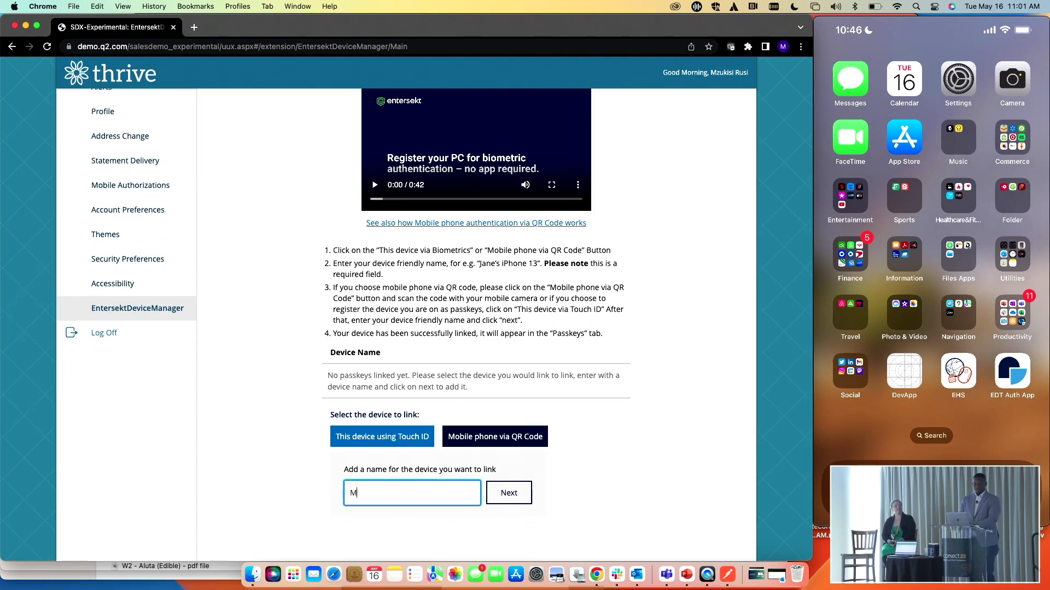
text(MZU MAc)
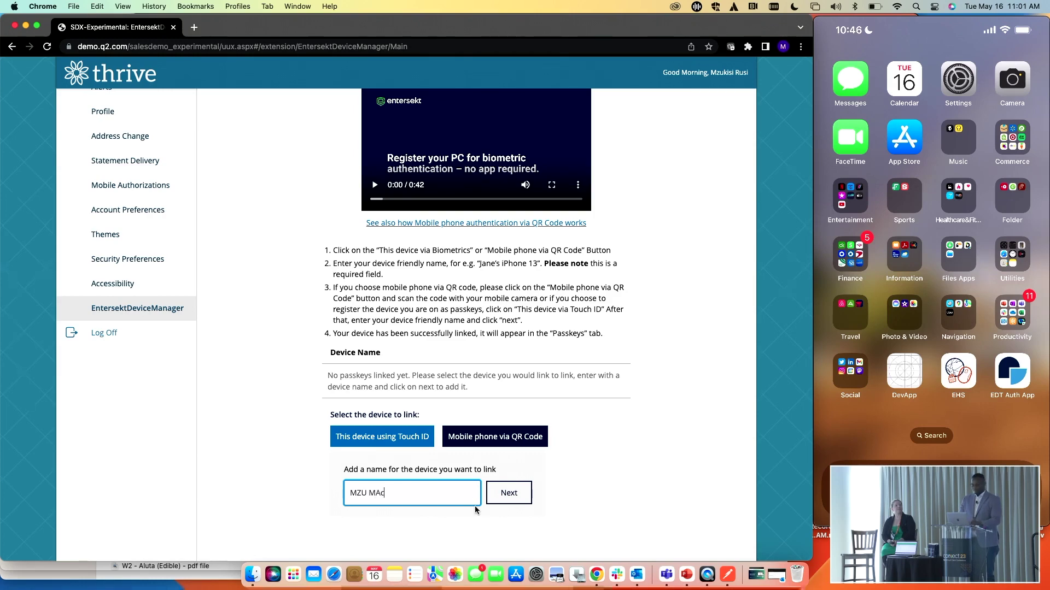
text(C)
click(507, 501)
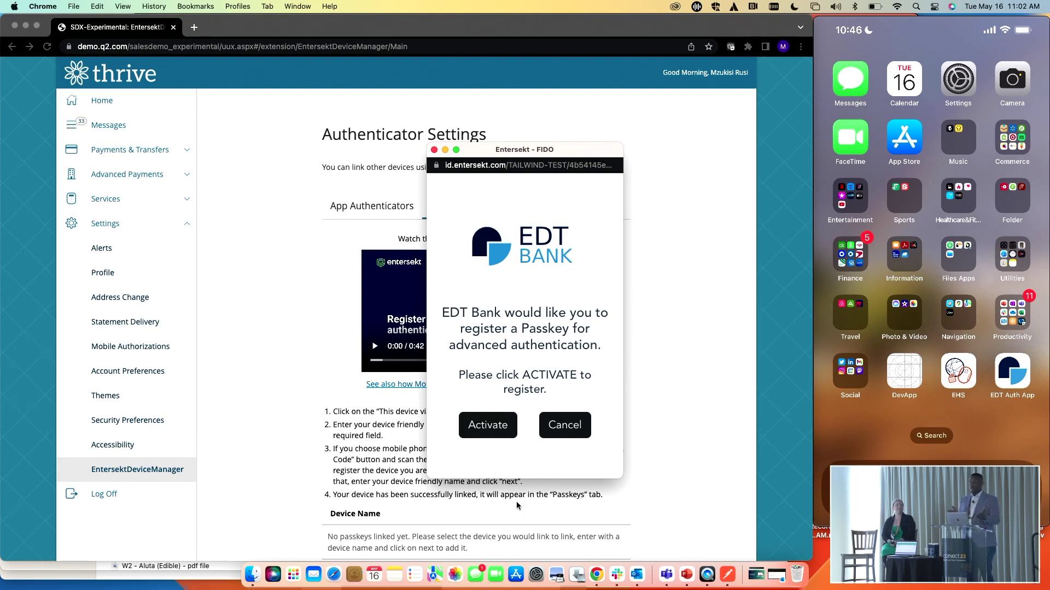
Activate the EDT Bank passkey, approve creating it on this Mac, and dismiss Device Linked
click(488, 426)
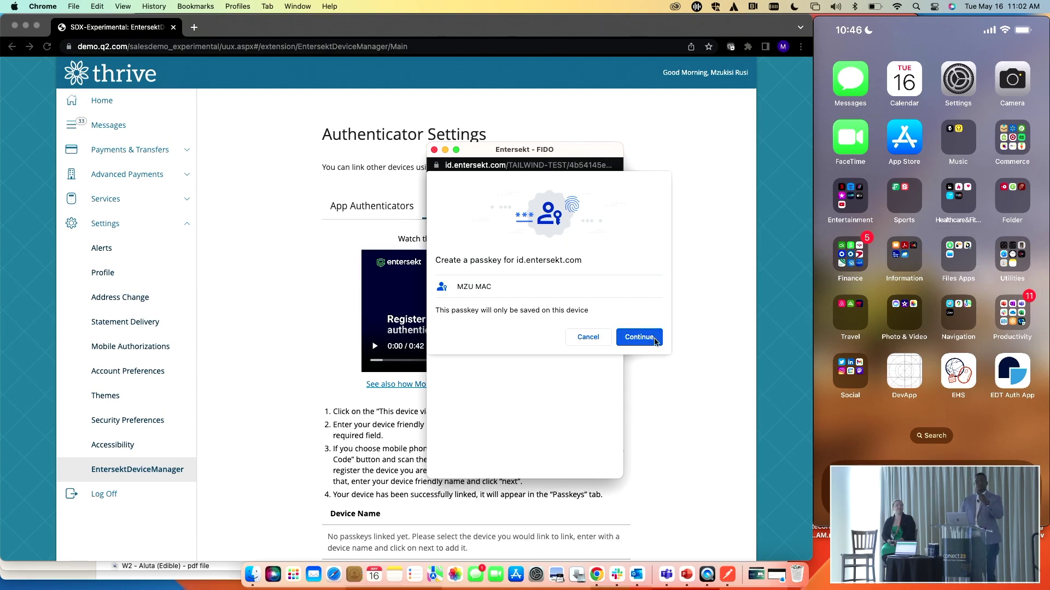
click(639, 336)
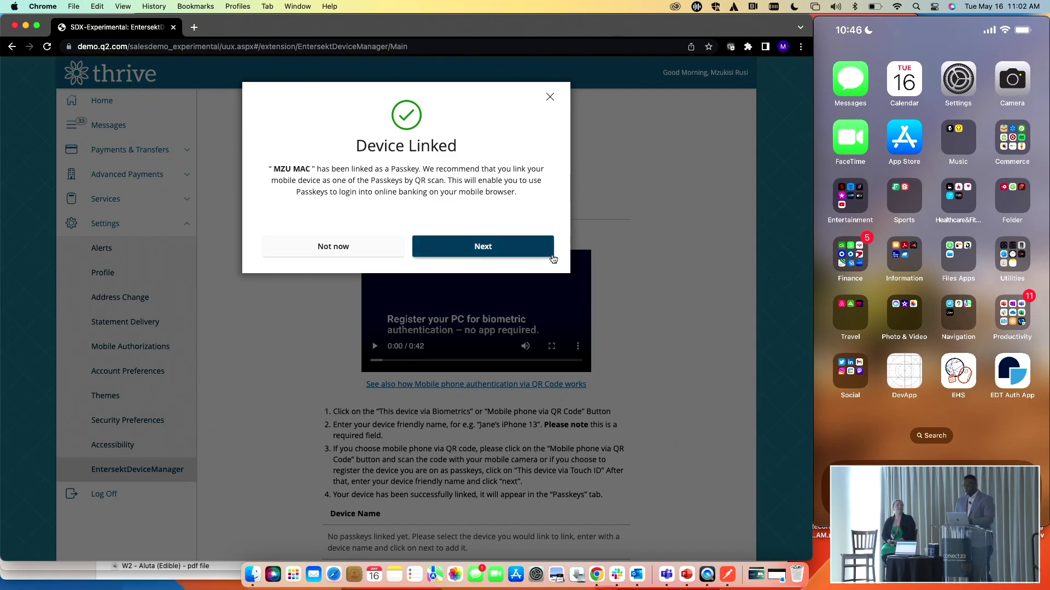
click(552, 255)
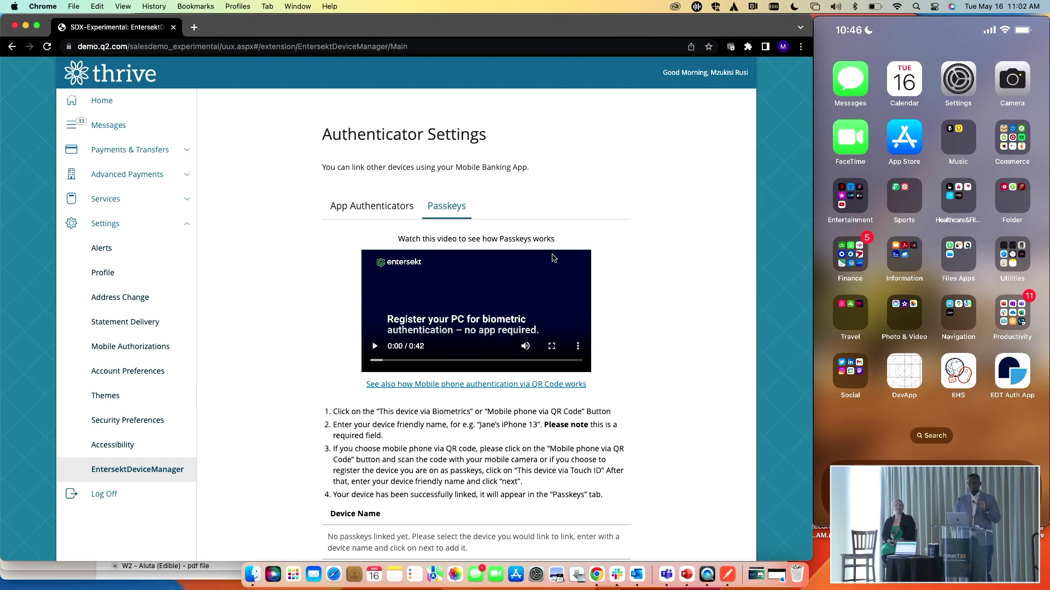
Link the iPhone as a mobile passkey named 'Mzu' via QR code
scroll(618, 270, down, 5)
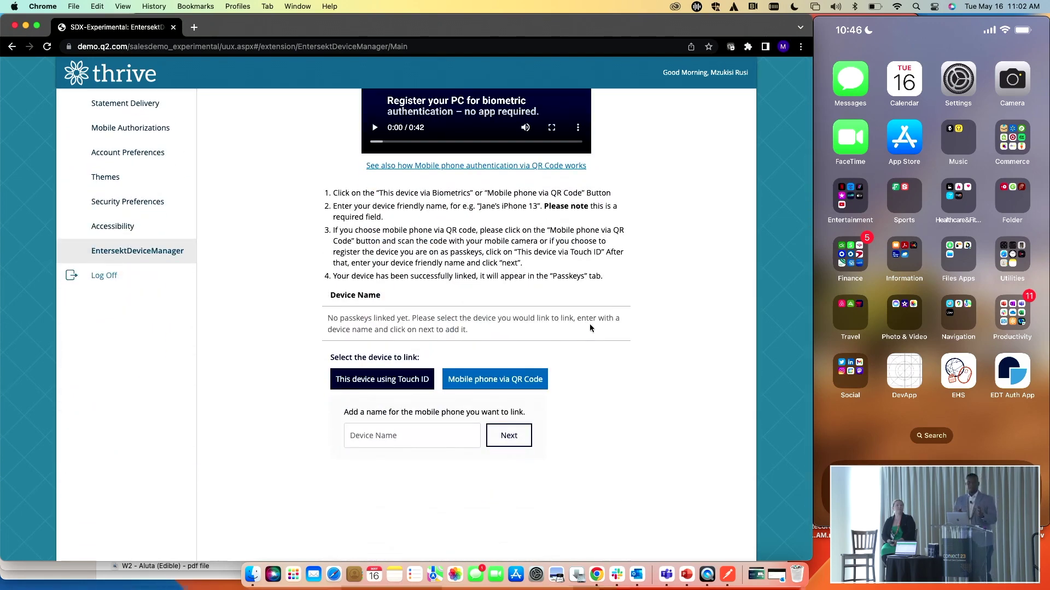
click(386, 434)
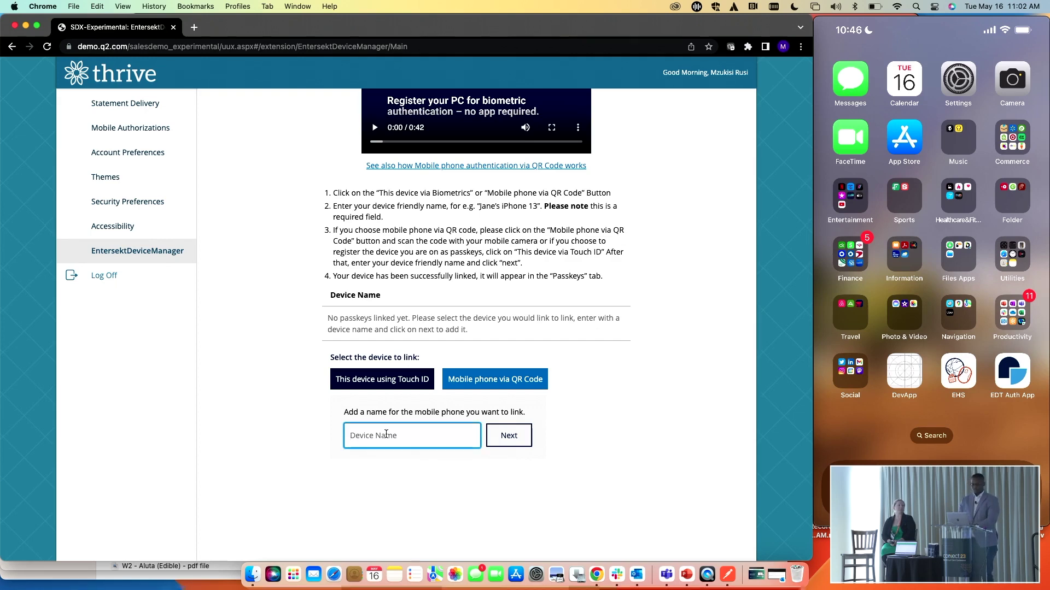
text(Mzu iPhone 13)
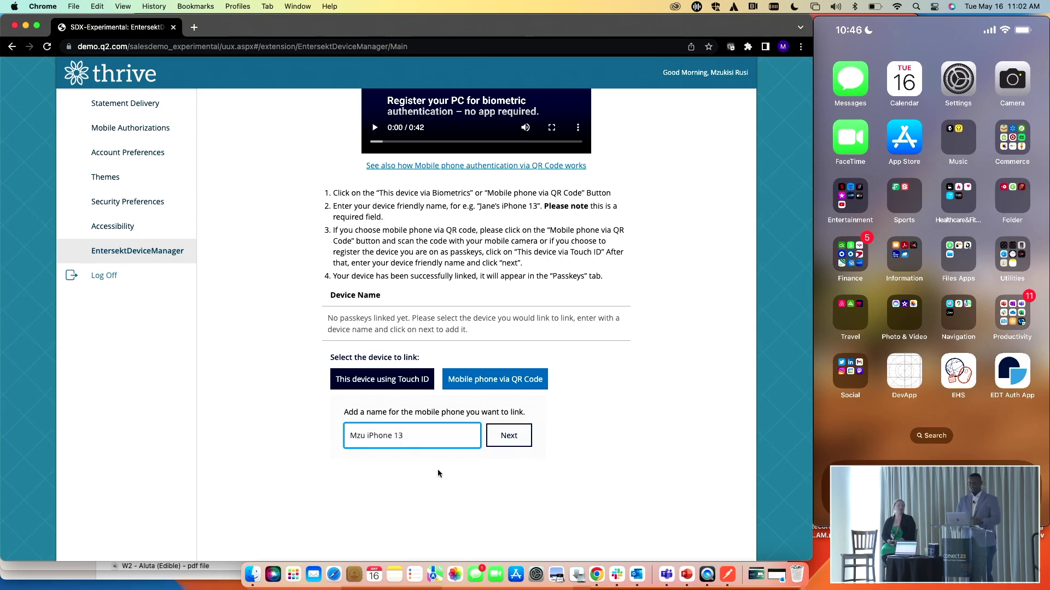
click(513, 444)
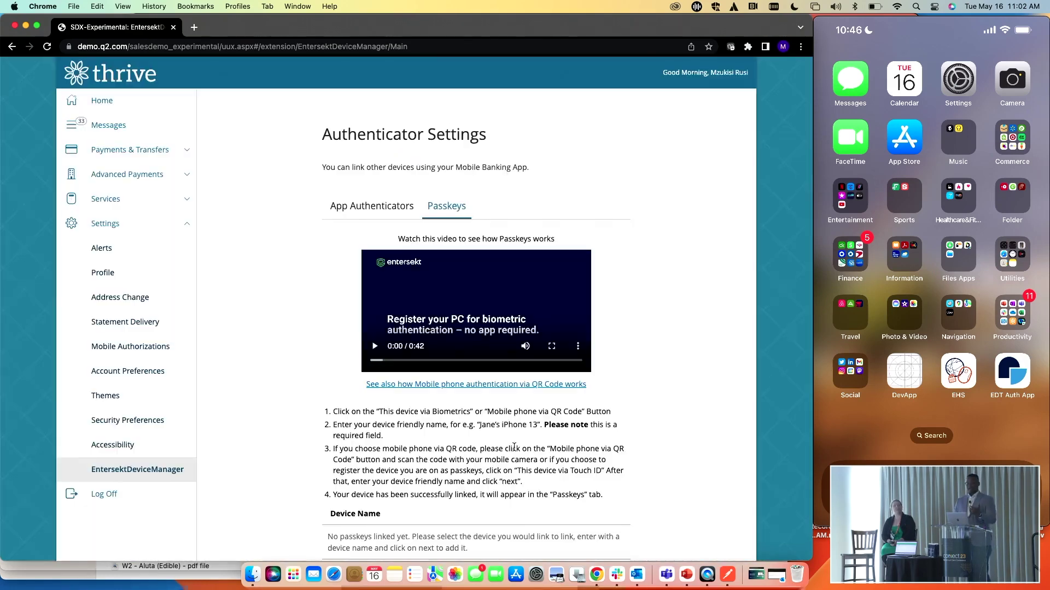
scroll(513, 448, down, 5)
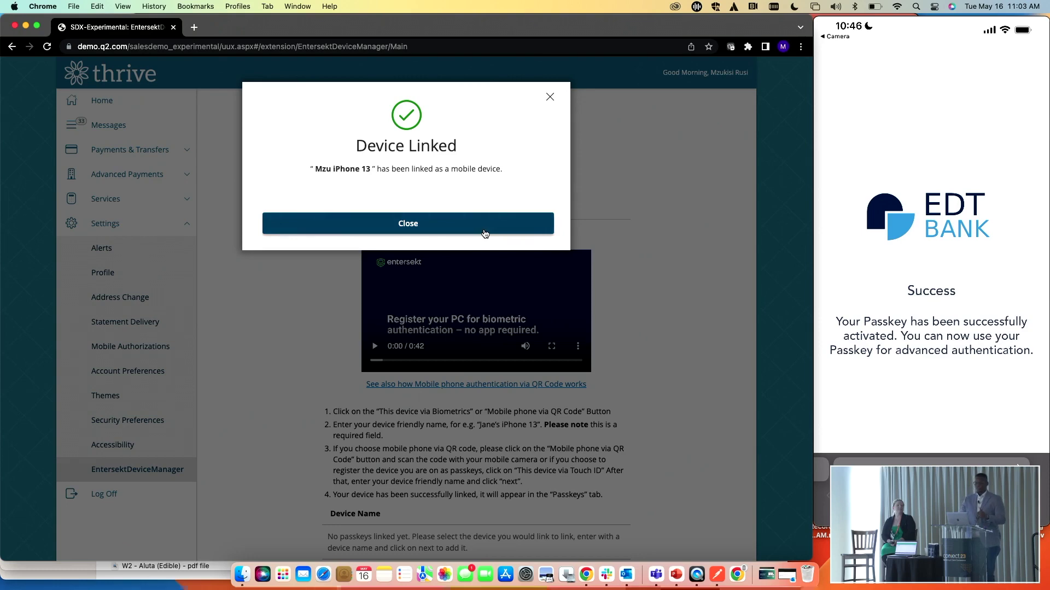
click(485, 232)
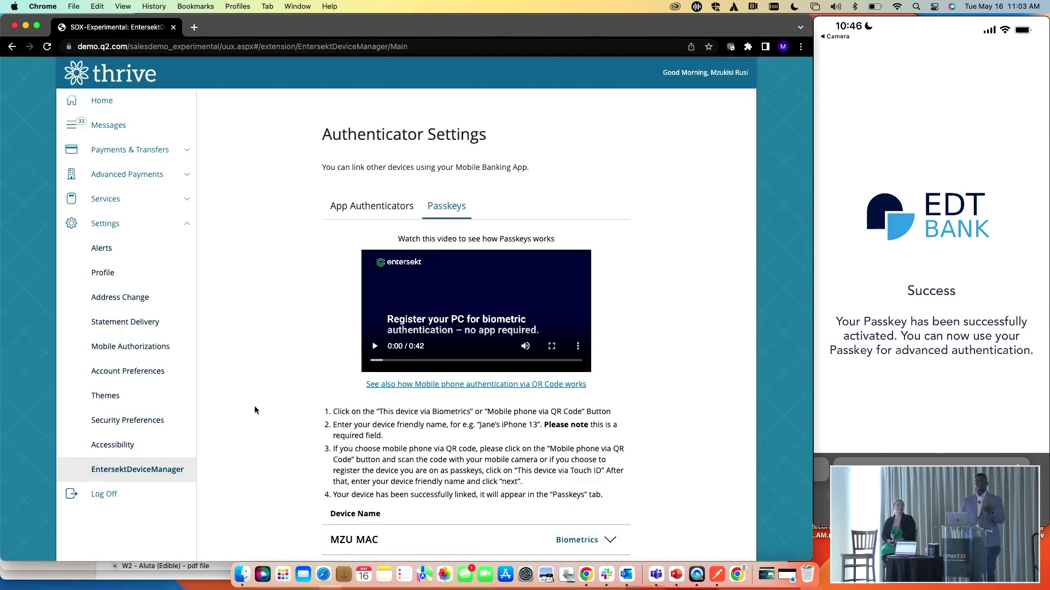
Log off, then sign back in to Thrive approving with the MZU MAC passkey
click(107, 496)
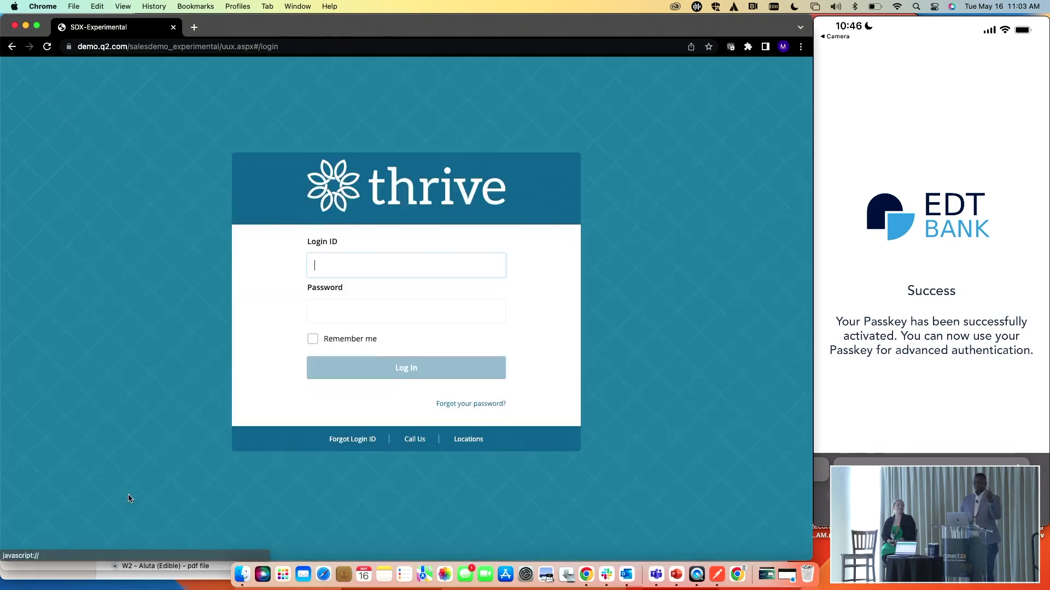
click(380, 369)
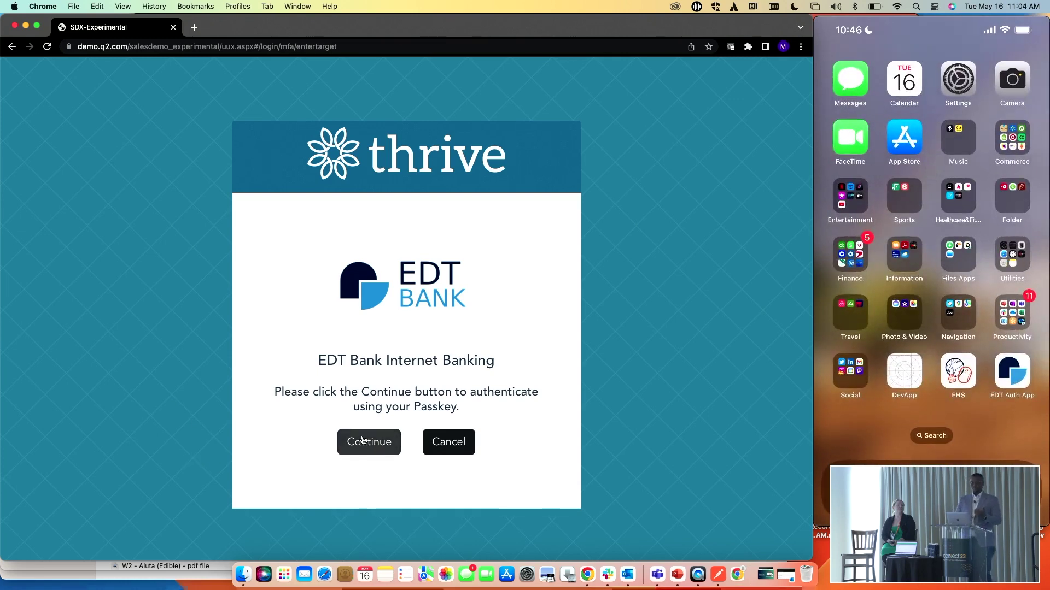
click(362, 441)
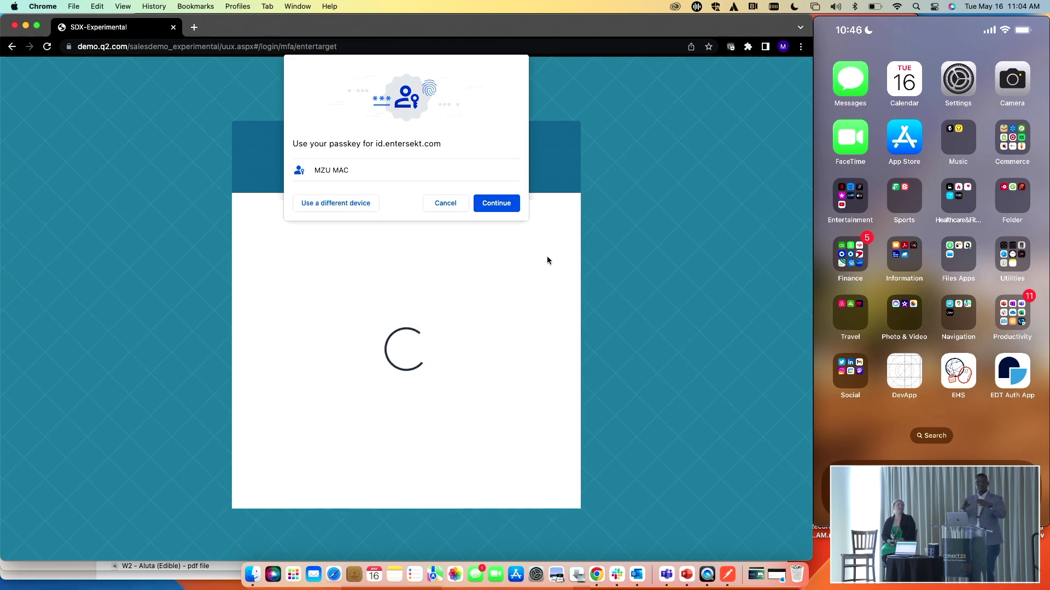
click(513, 205)
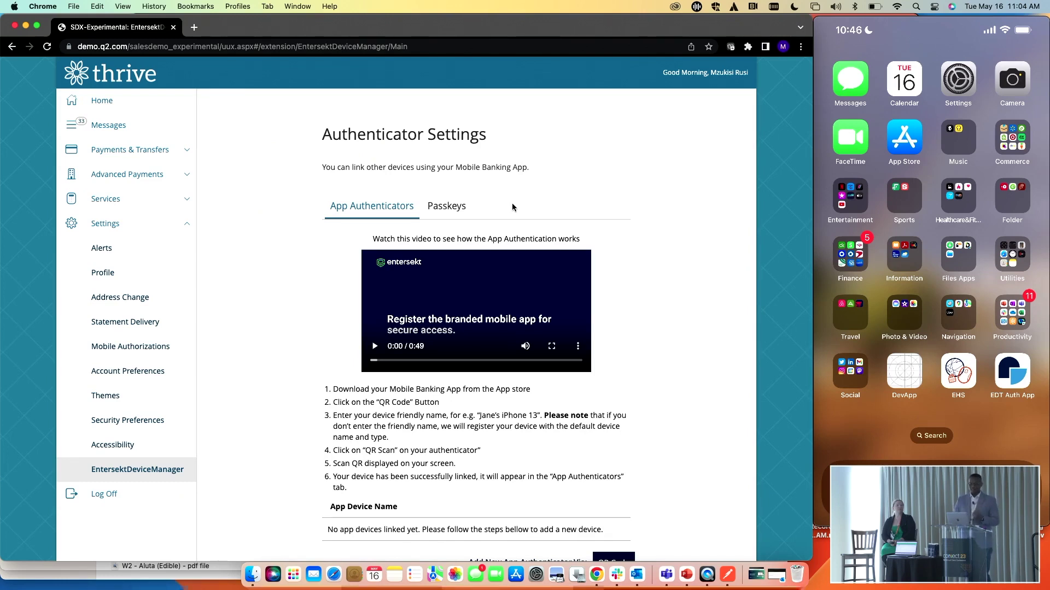
scroll(580, 361, down, 1)
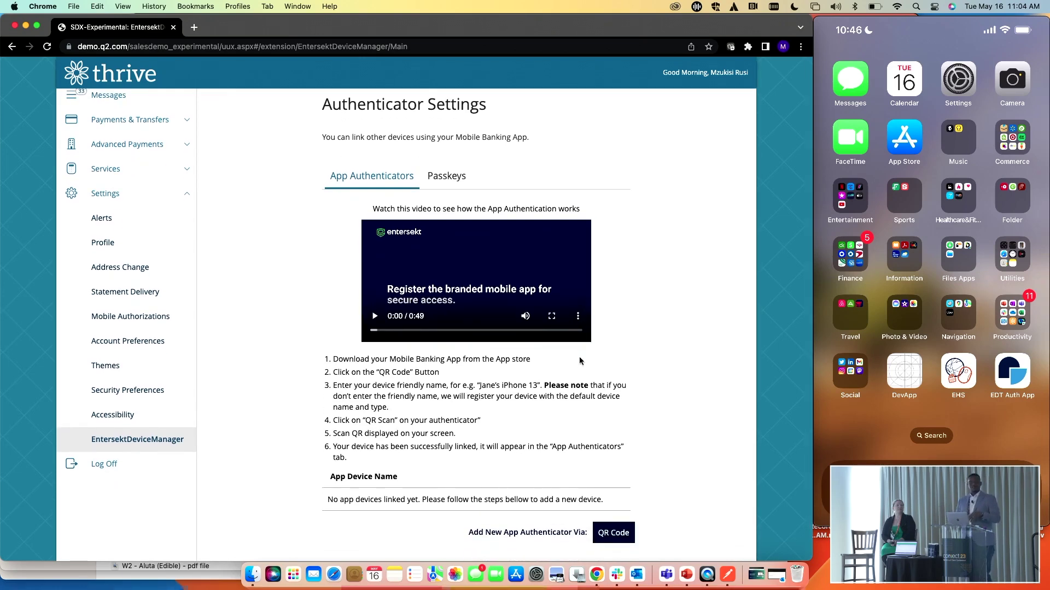
Under Payments & Transfers > Transfers, submit $120.00 from Savings to Consumer Checking for approval
click(170, 144)
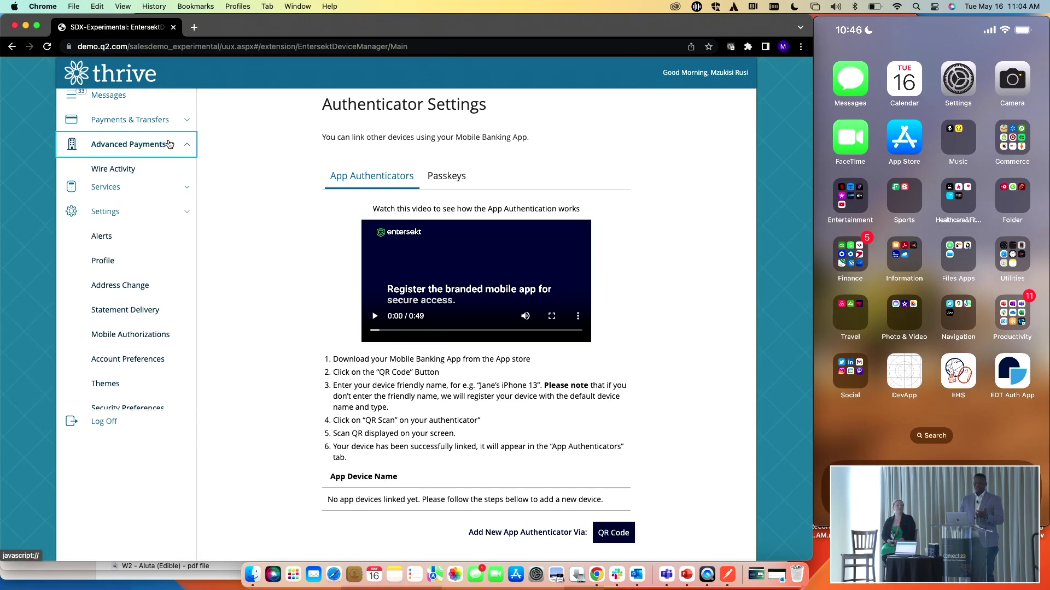
click(155, 120)
click(147, 148)
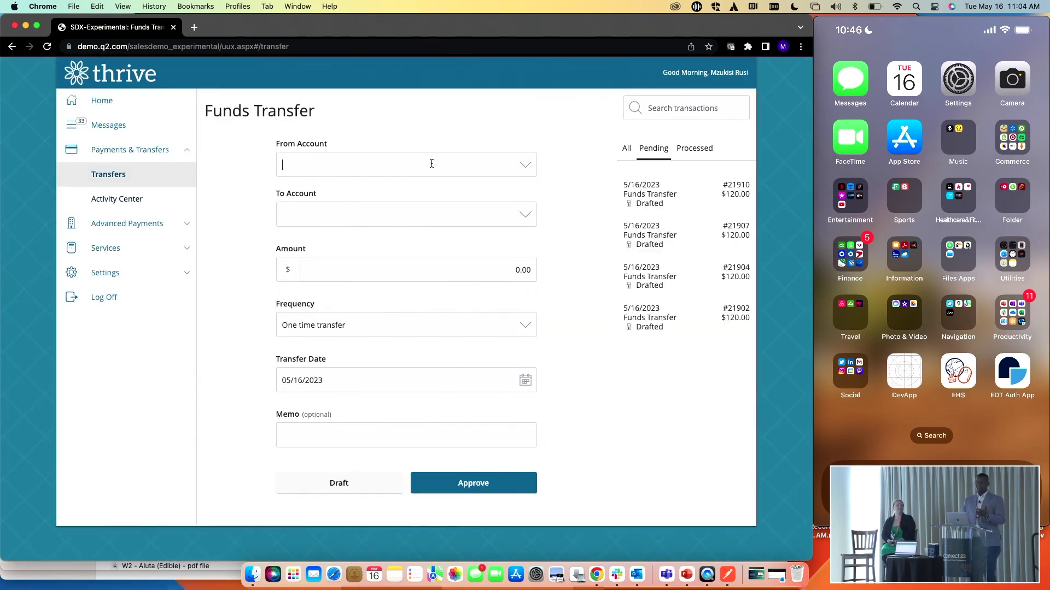
click(431, 163)
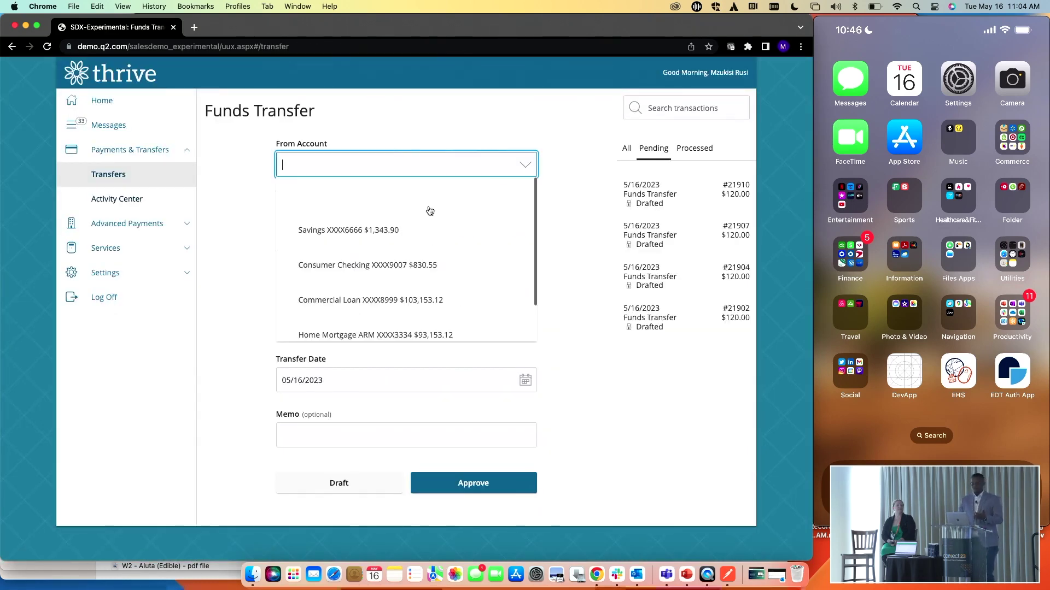
click(429, 214)
click(466, 214)
click(458, 273)
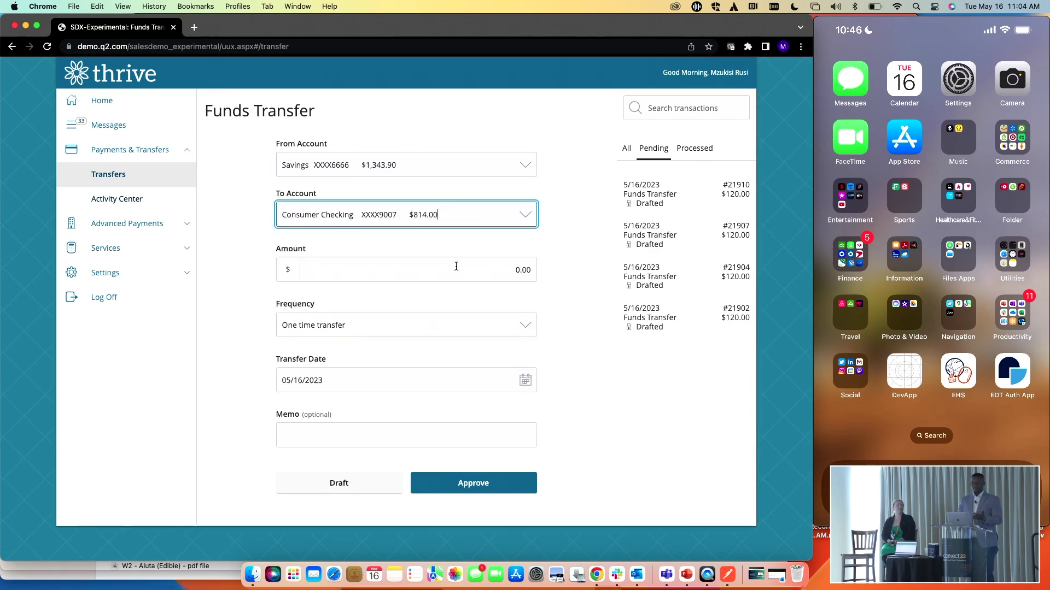
click(457, 268)
text(12.00)
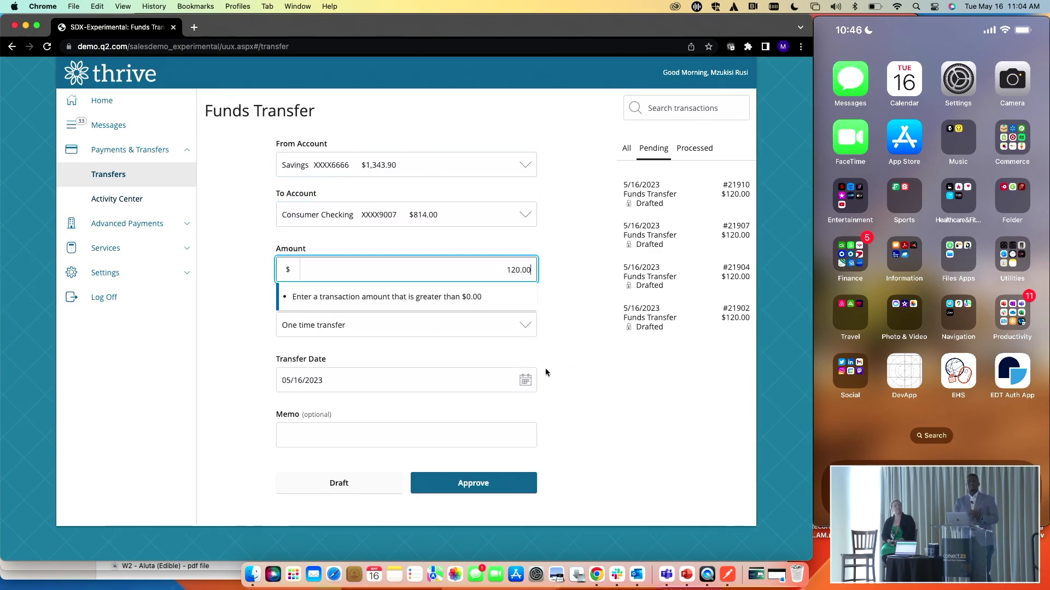
click(474, 484)
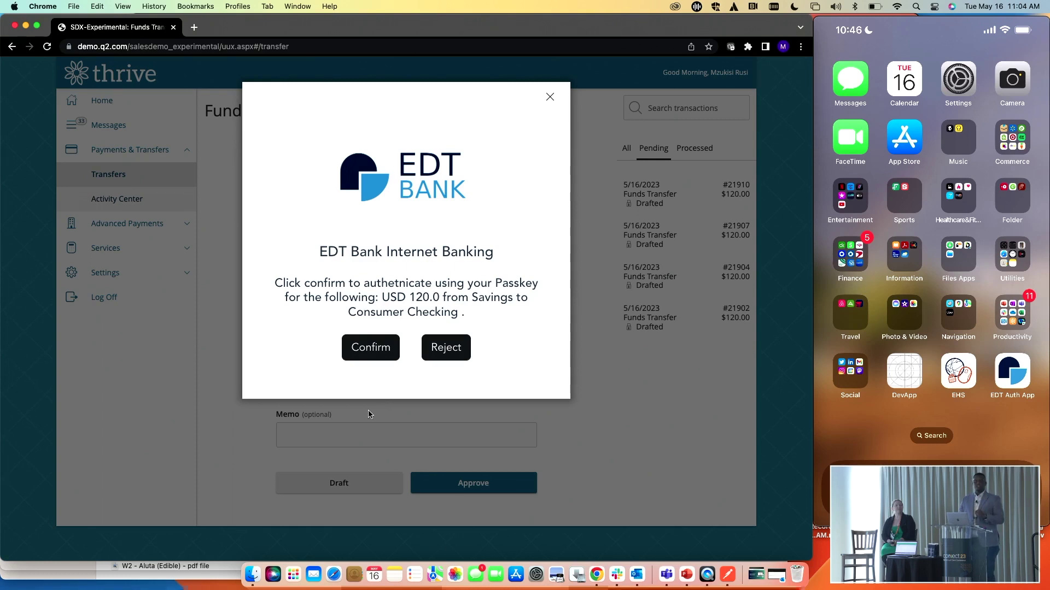
Confirm the transfer with the MZU MAC passkey and close the Transaction Processed summary
click(372, 351)
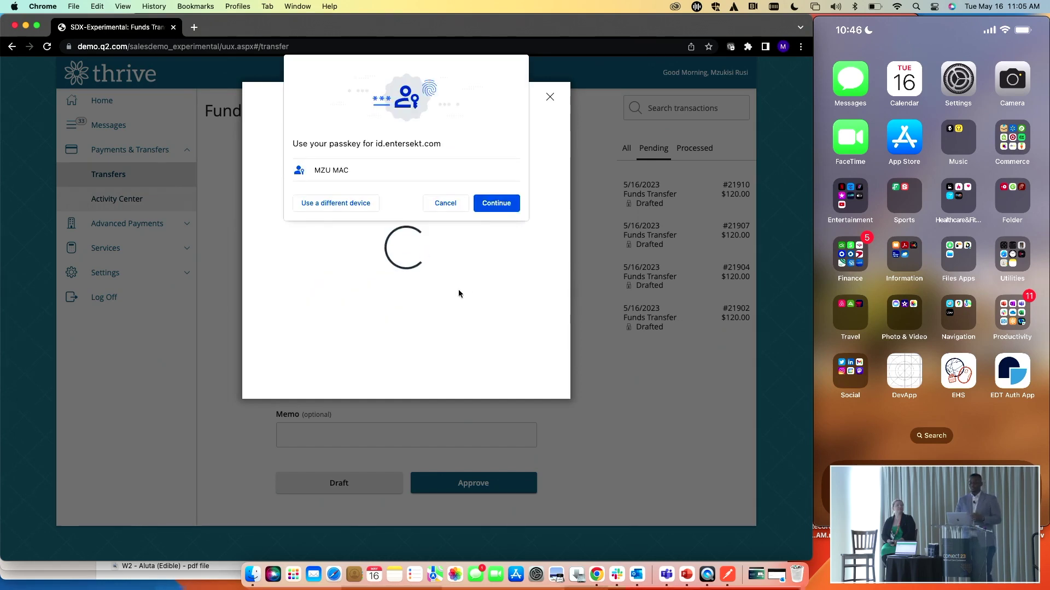
click(506, 203)
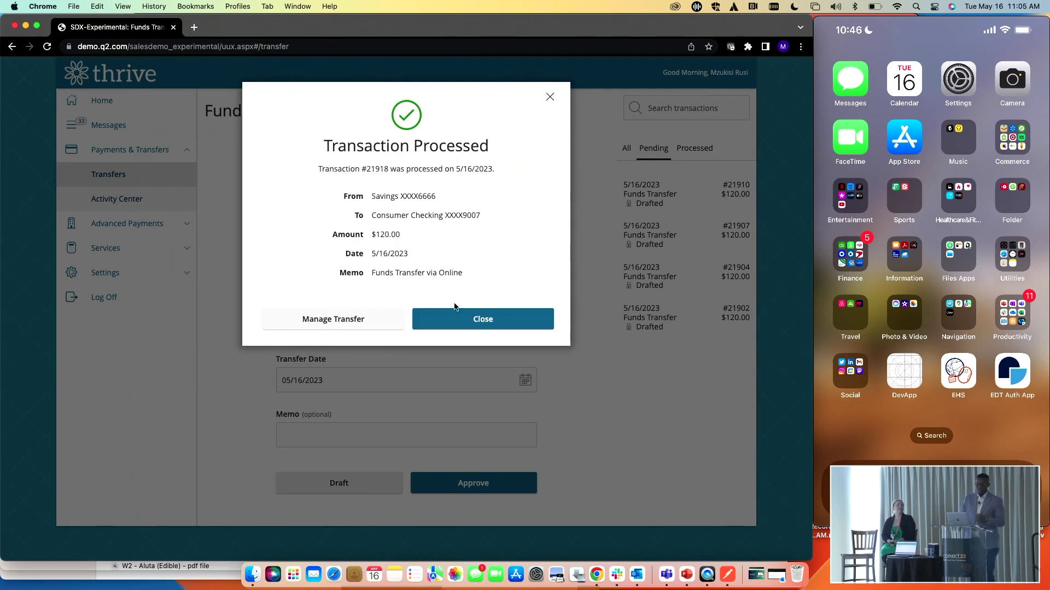
click(460, 318)
Open EntersektDeviceManager under Settings and show the Passkeys tab
click(105, 272)
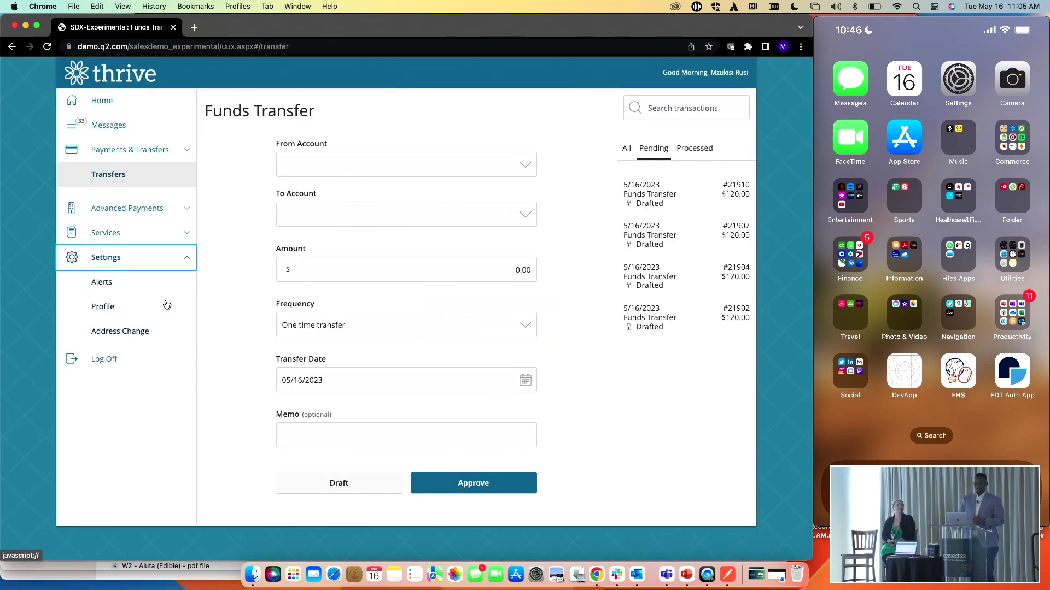
click(135, 470)
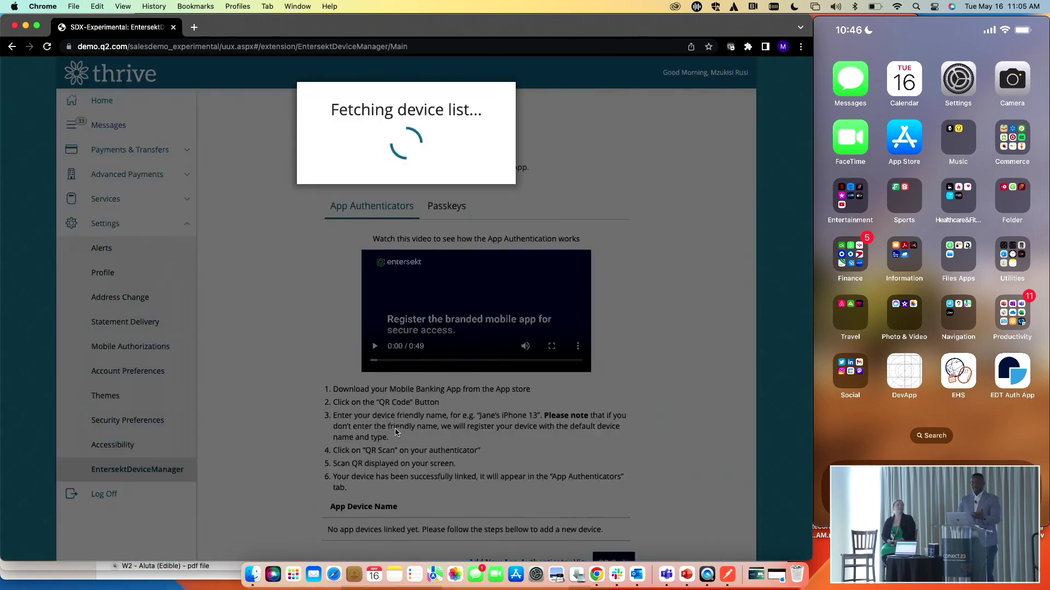
scroll(529, 411, down, 1)
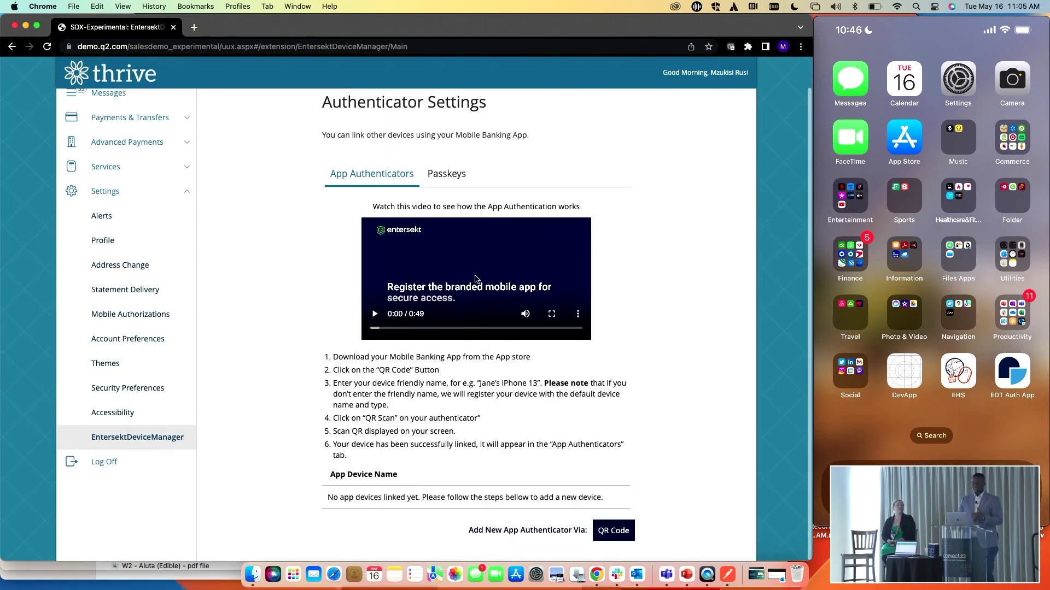
click(453, 183)
scroll(605, 432, down, 5)
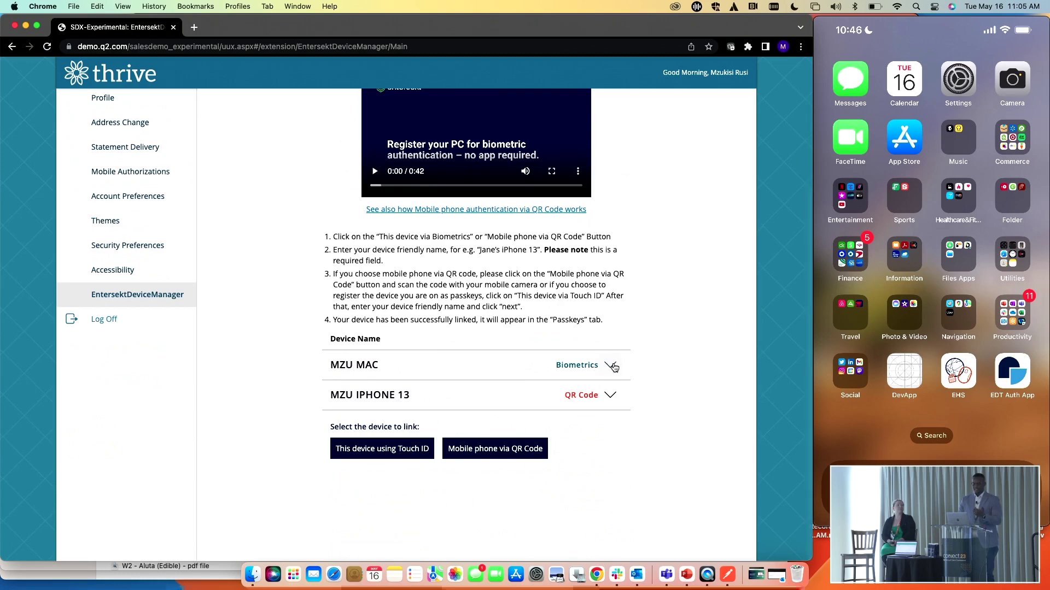
Remove the MZU MAC passkey device, then log off
click(611, 367)
click(373, 410)
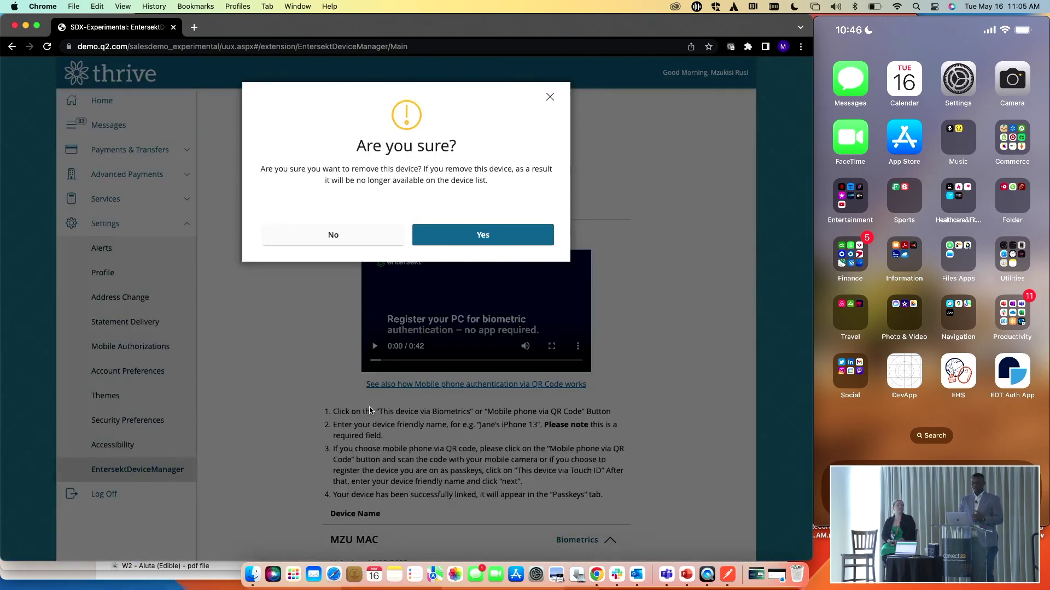
click(475, 241)
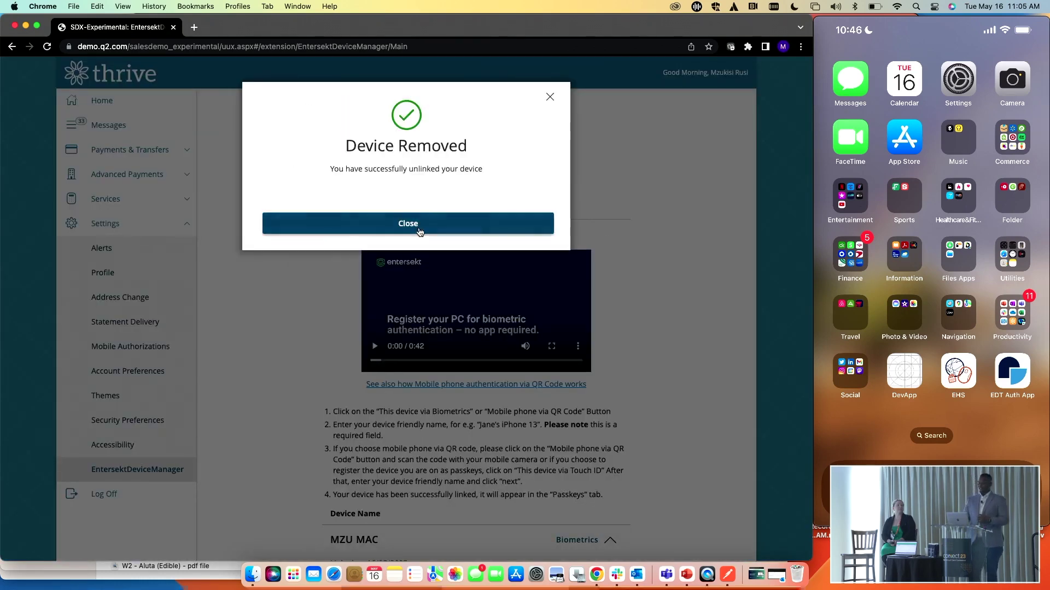
click(419, 231)
click(104, 494)
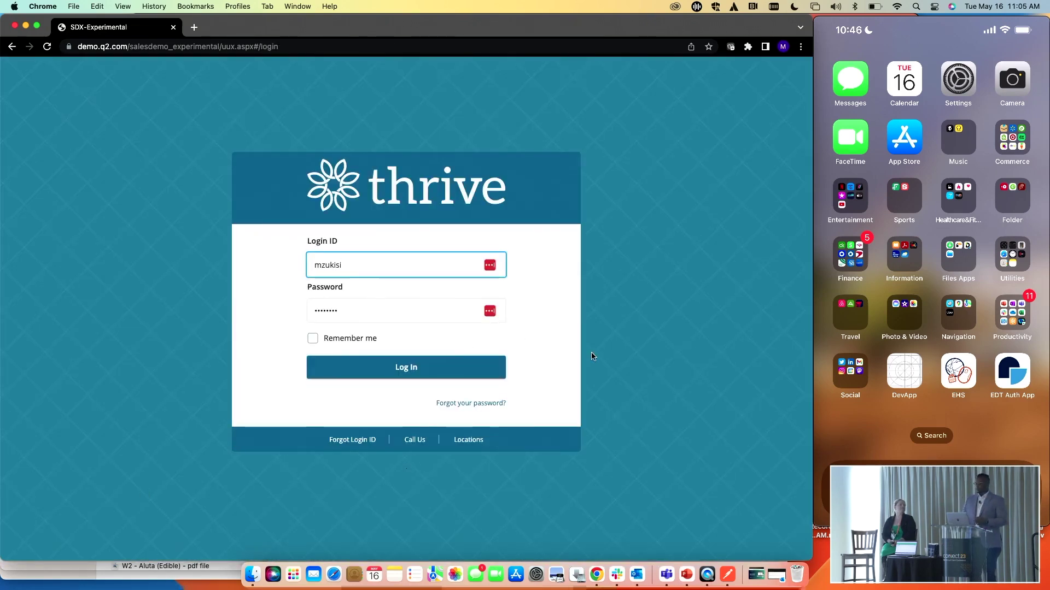
Log in to Thrive again with the autofilled credentials
click(485, 372)
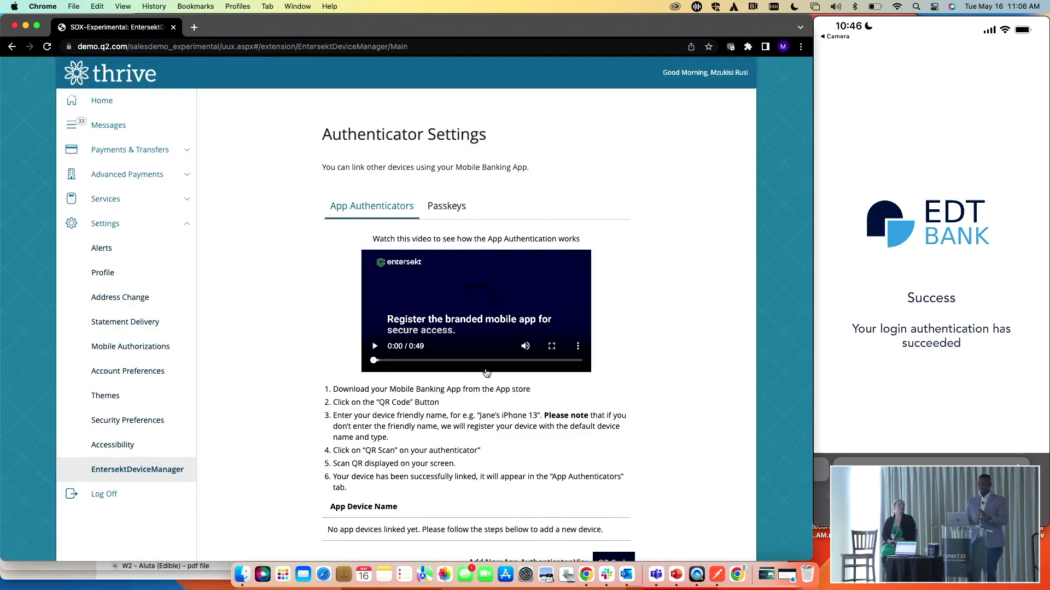
Remove the MZU IPHONE 13 device from the passkey list and confirm the removal
click(455, 214)
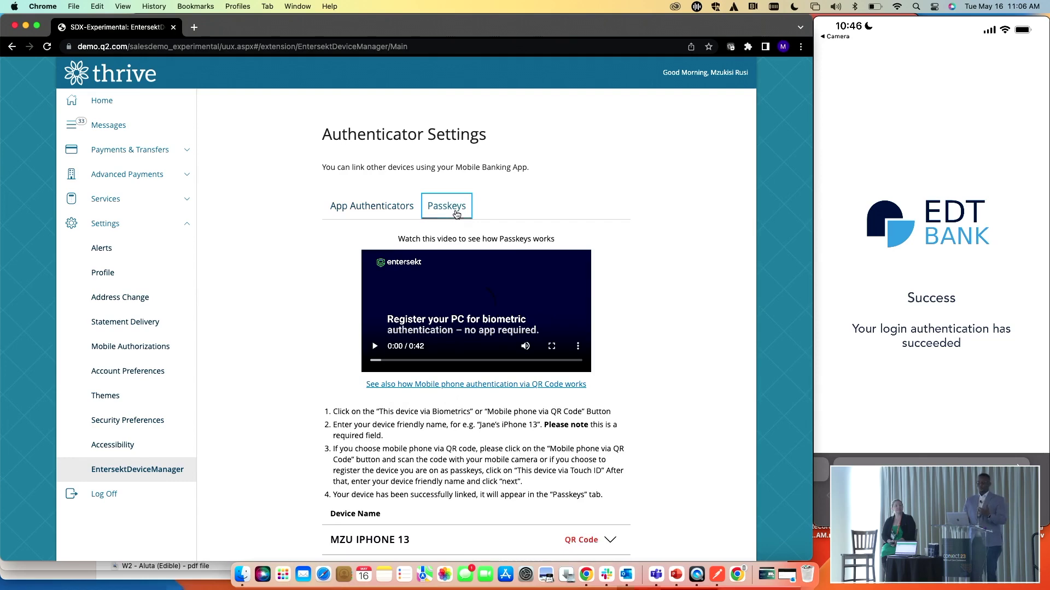
scroll(610, 394, down, 3)
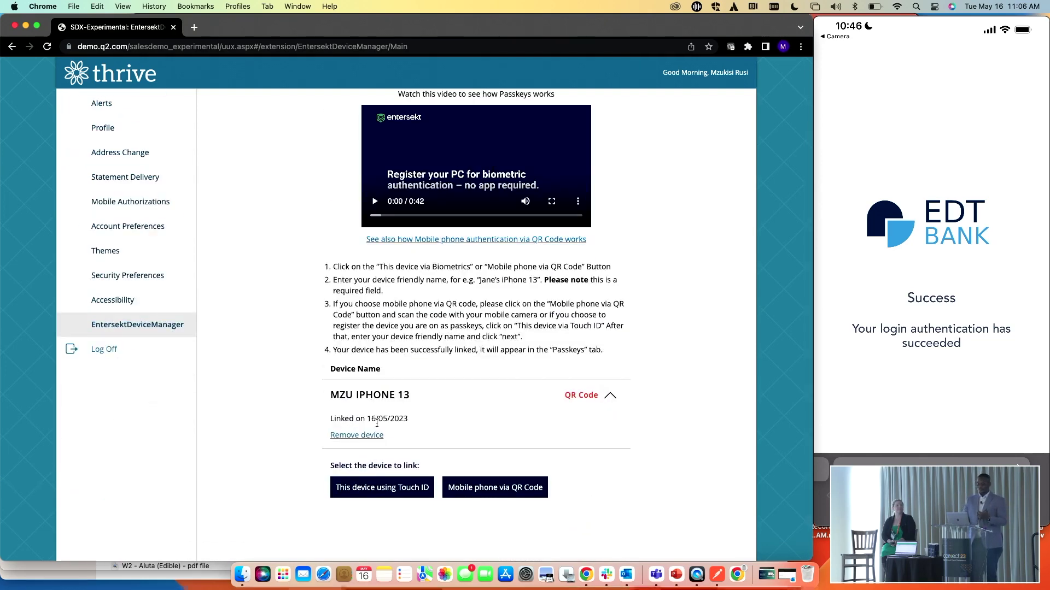
click(372, 436)
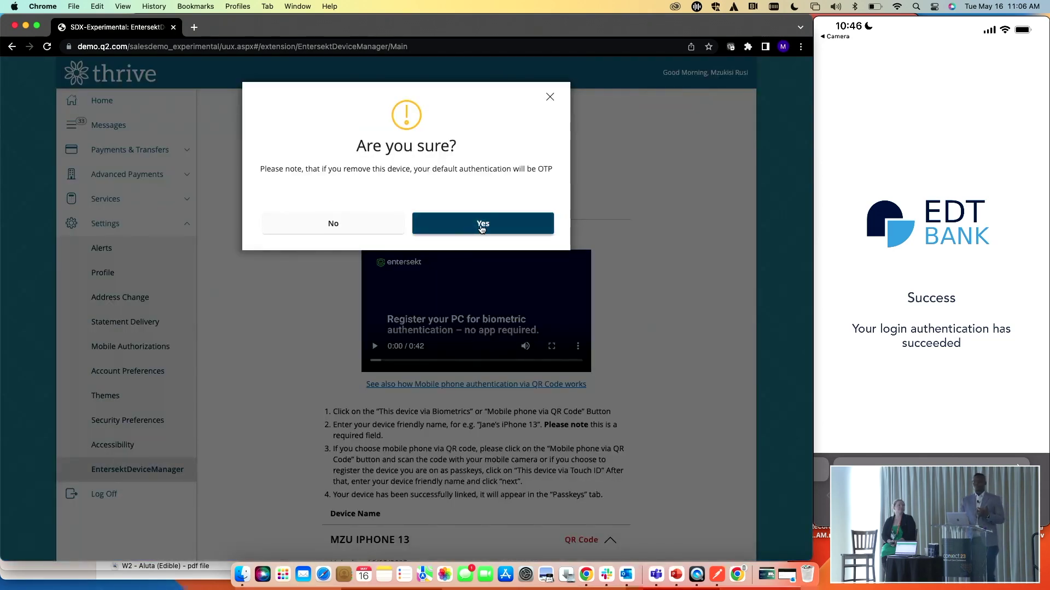
click(482, 229)
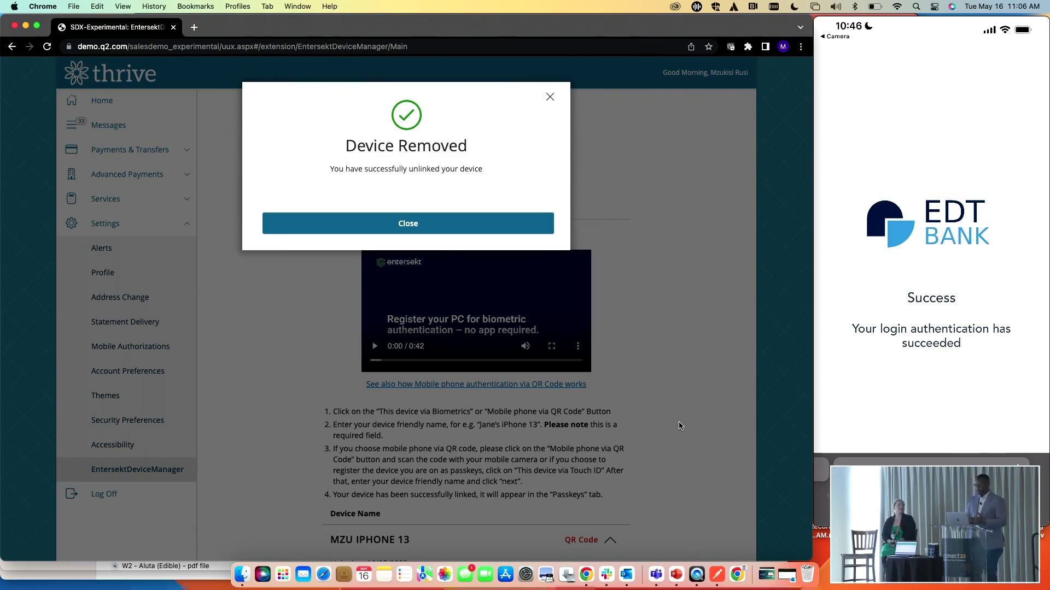
click(435, 223)
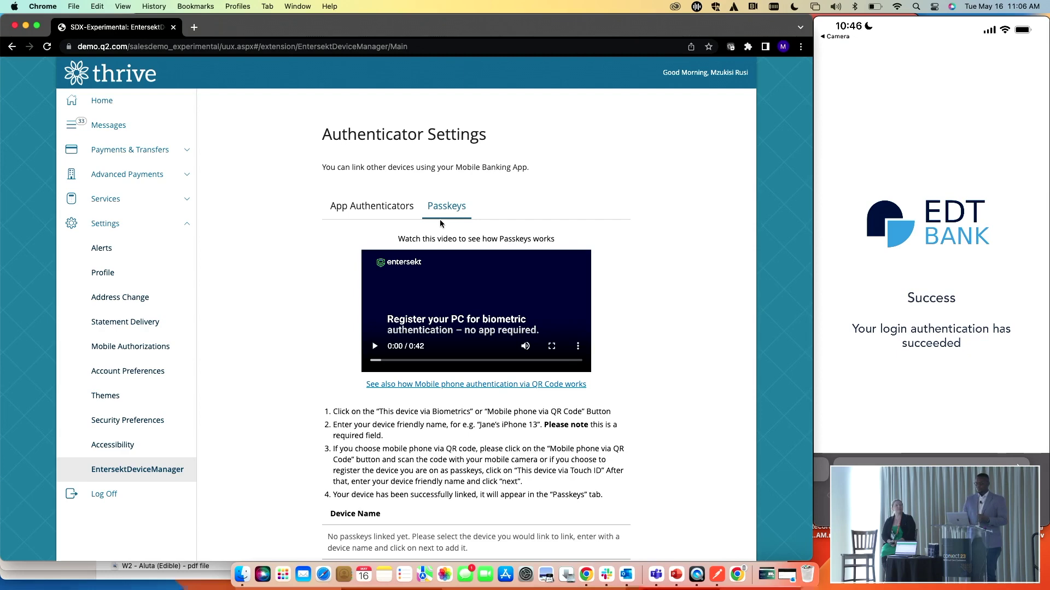
Link a phone as an app authenticator by scanning the QR code with the mobile banking app
scroll(648, 399, down, 5)
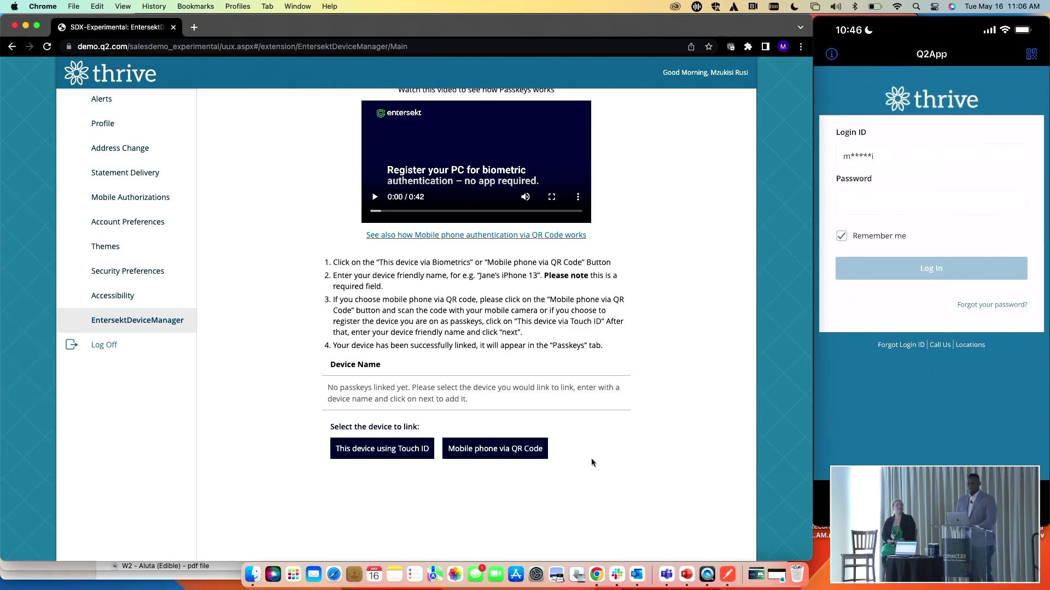
scroll(588, 458, up, 3)
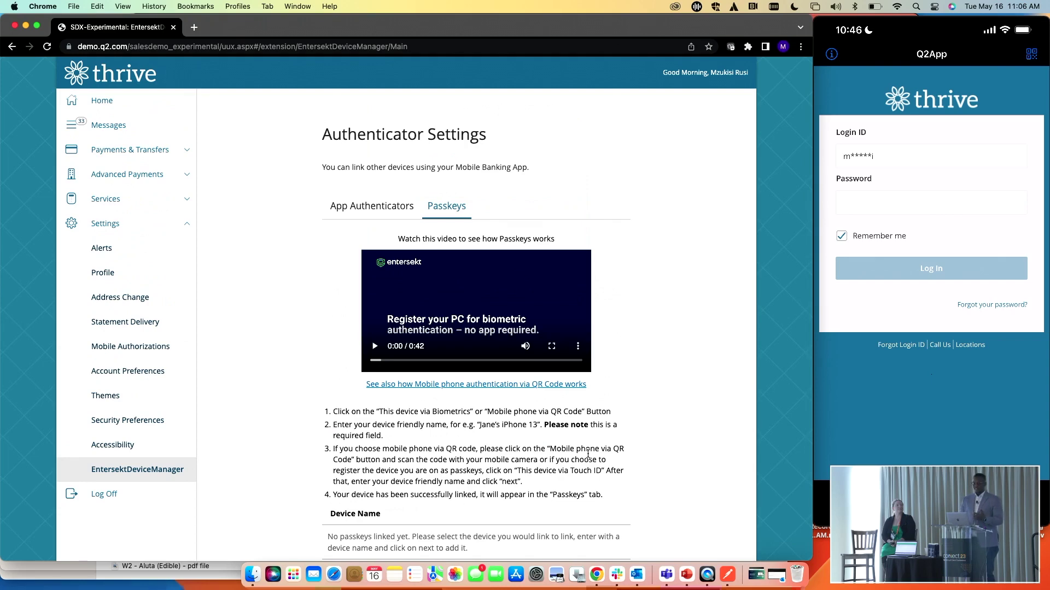
click(367, 204)
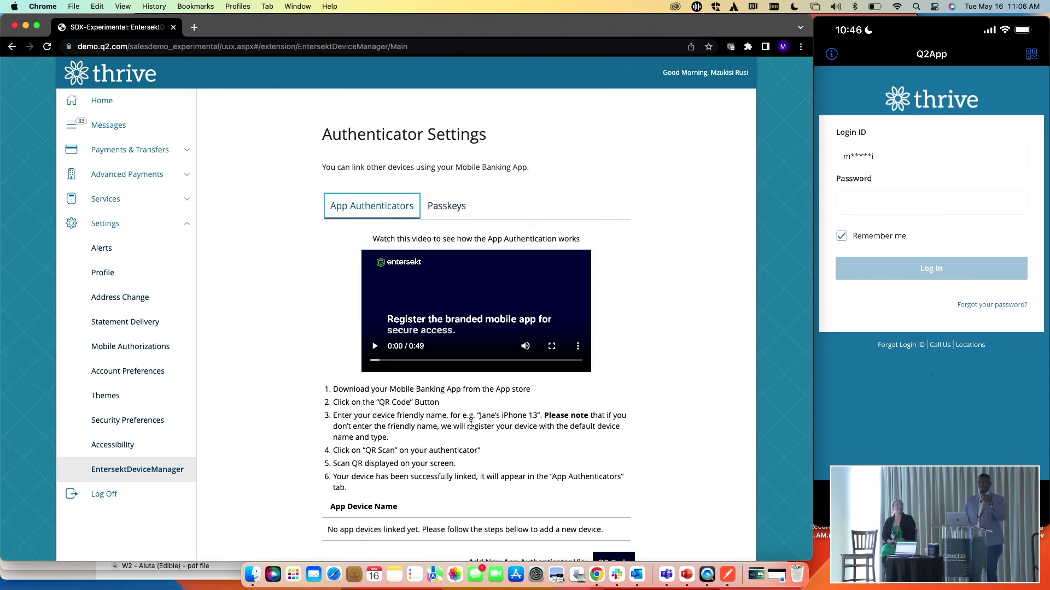
scroll(532, 474, down, 1)
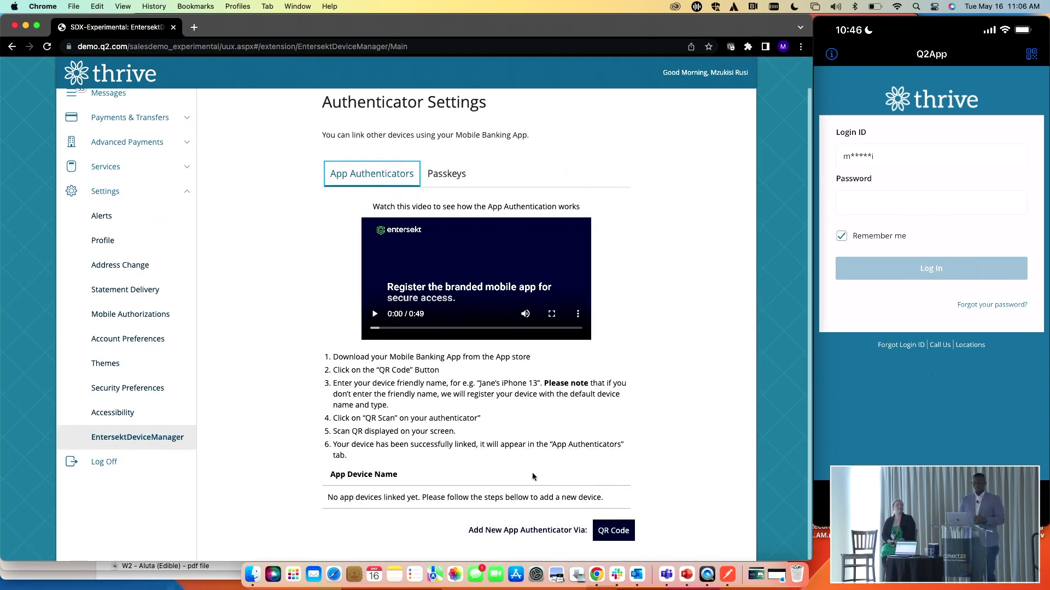
click(610, 532)
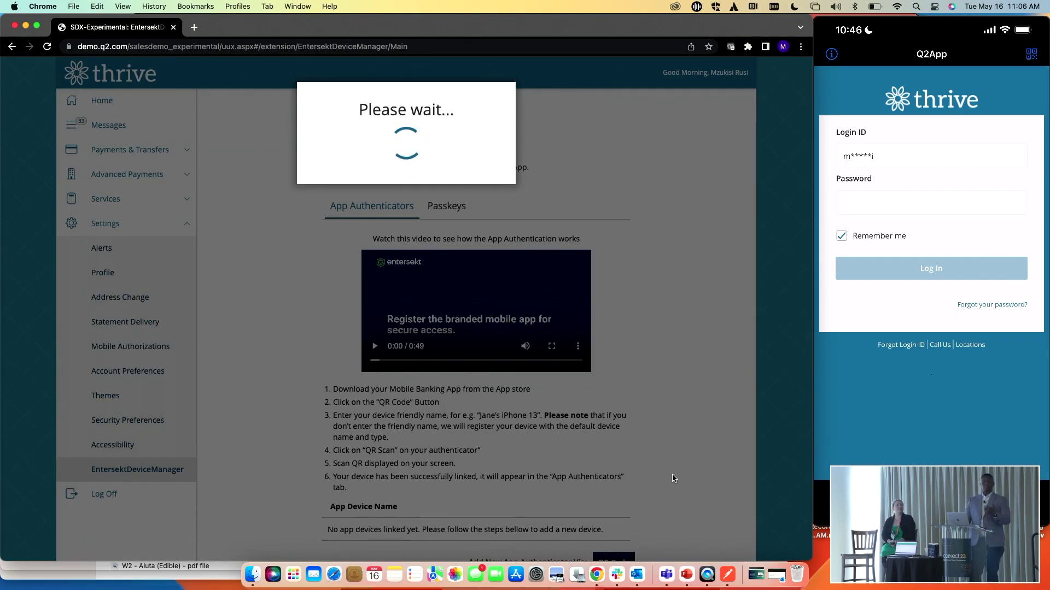
scroll(672, 477, down, 3)
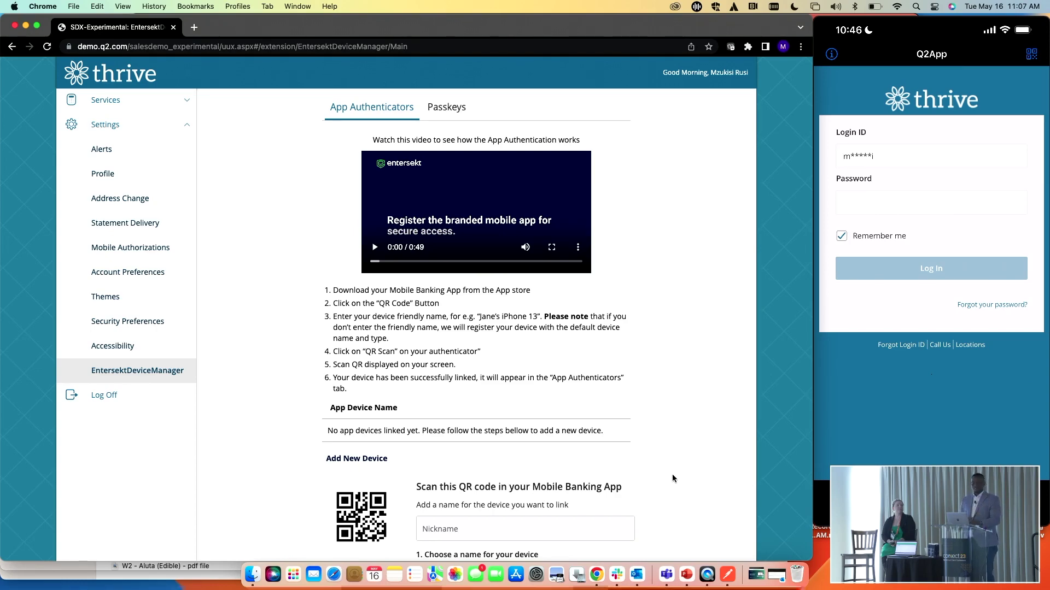
scroll(672, 474, down, 3)
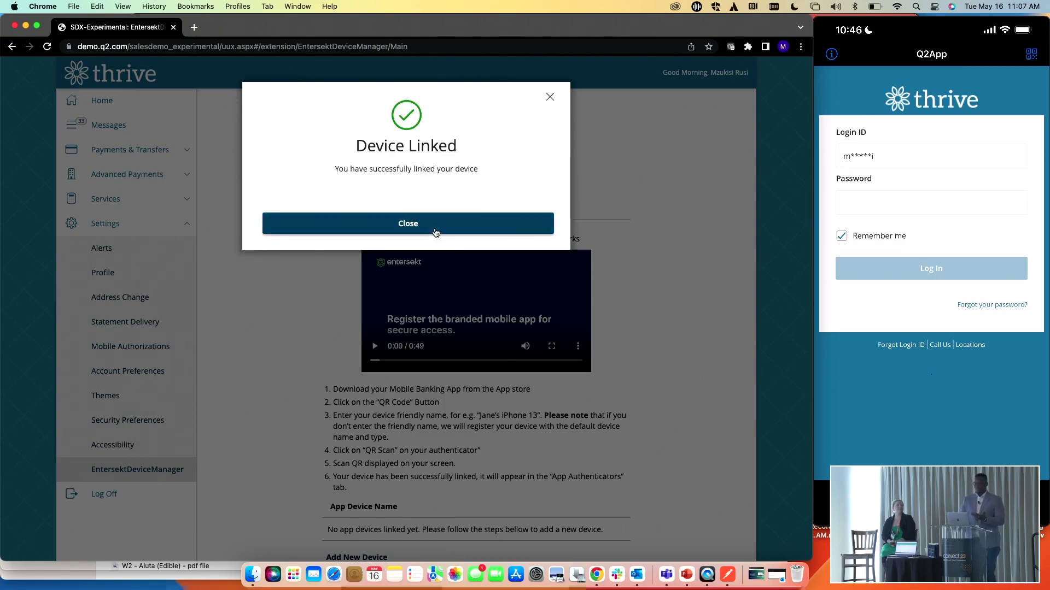
click(435, 225)
Log off, then log back in with the saved credentials and approve the login on the phone
click(153, 500)
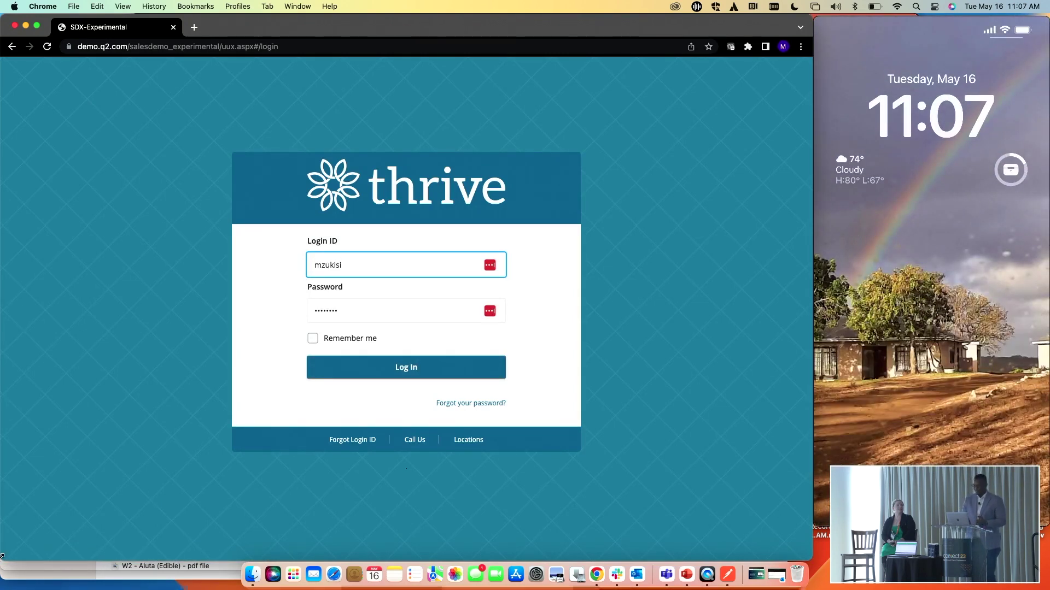
click(445, 368)
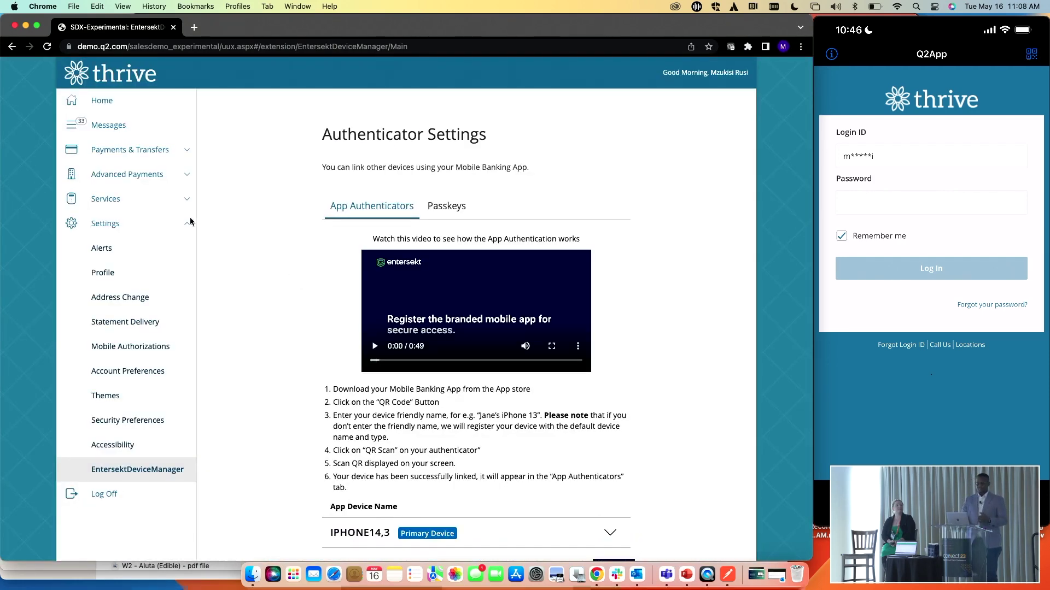
Transfer $120.00 from Savings to Consumer Checking and approve the one-time transfer
click(164, 150)
click(145, 181)
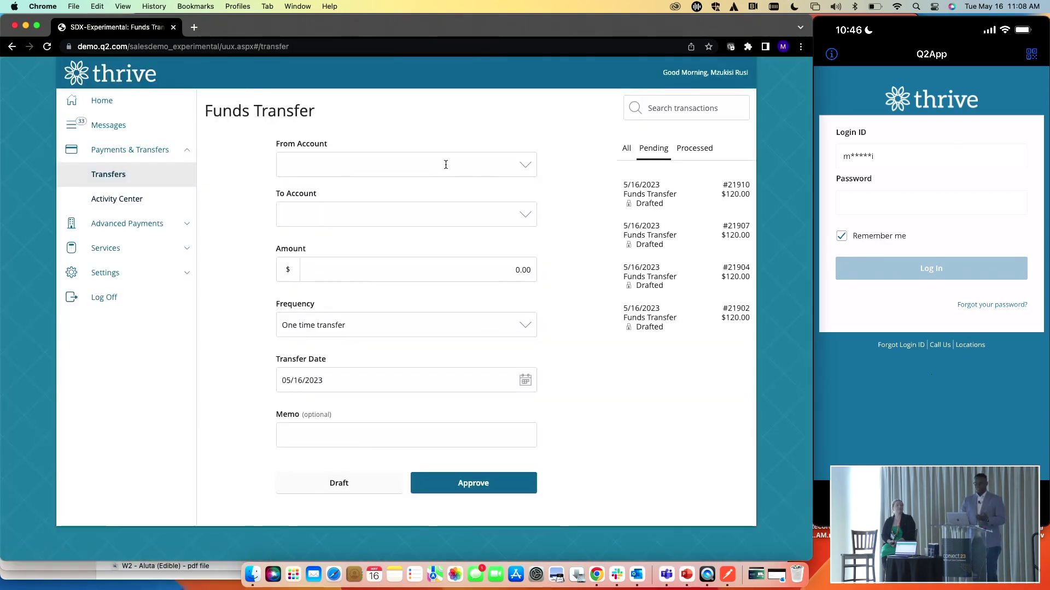
click(446, 165)
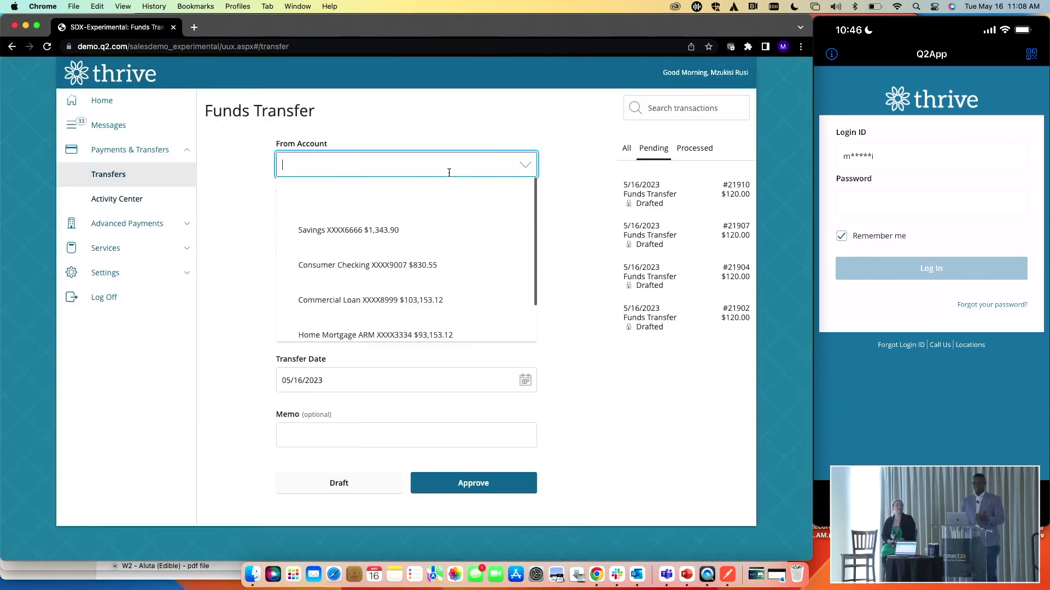
click(458, 229)
click(453, 213)
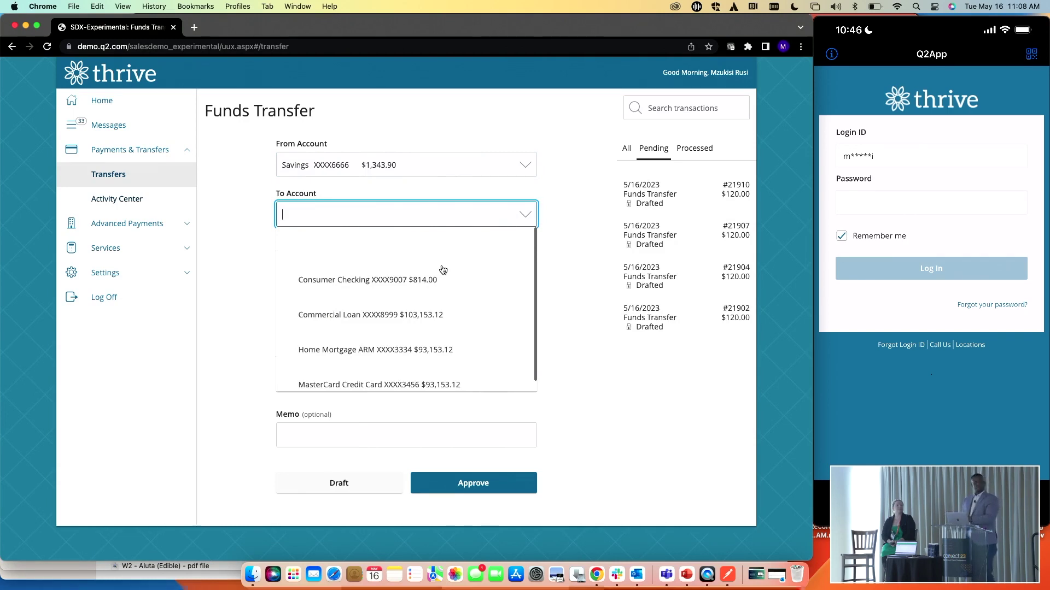
click(443, 268)
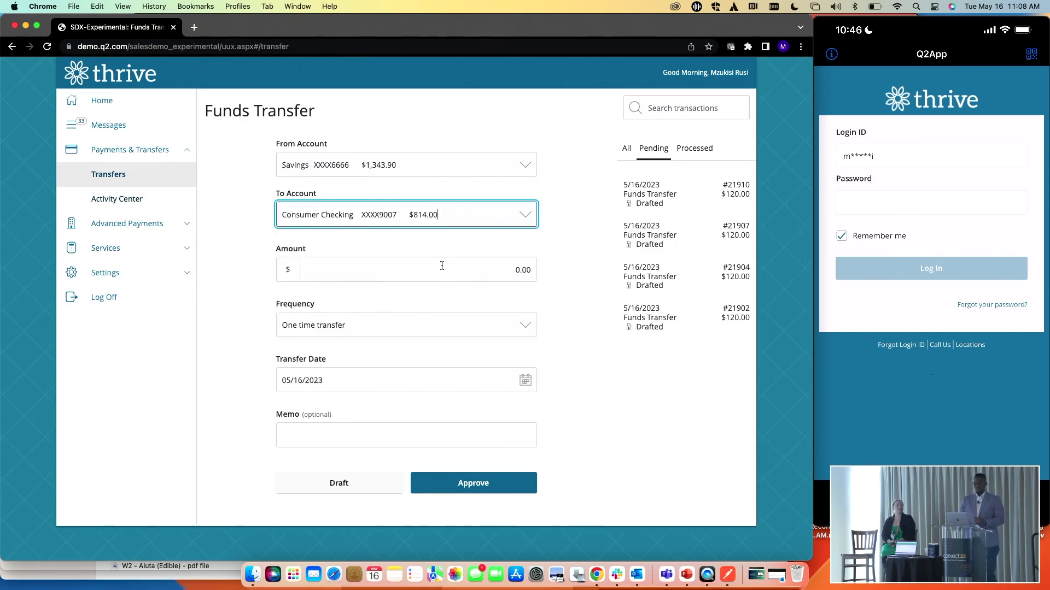
click(475, 272)
text(120.)
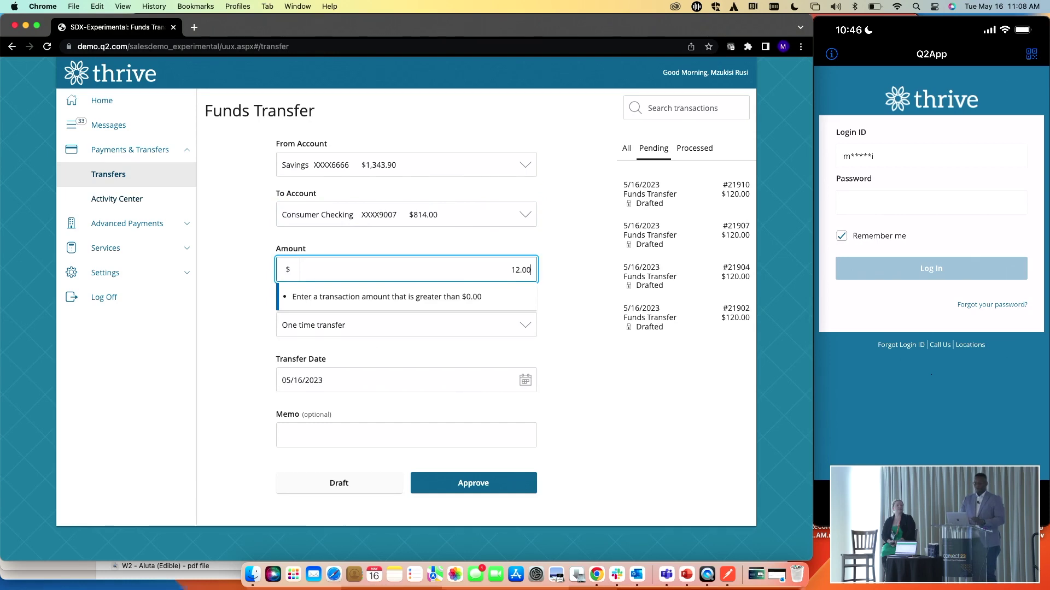
text(00)
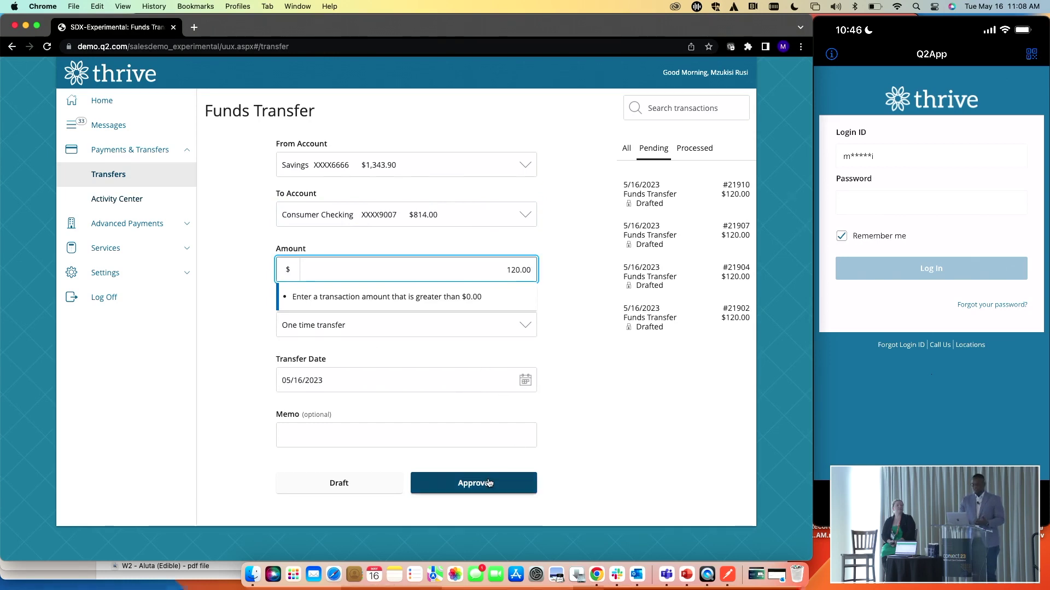
click(474, 483)
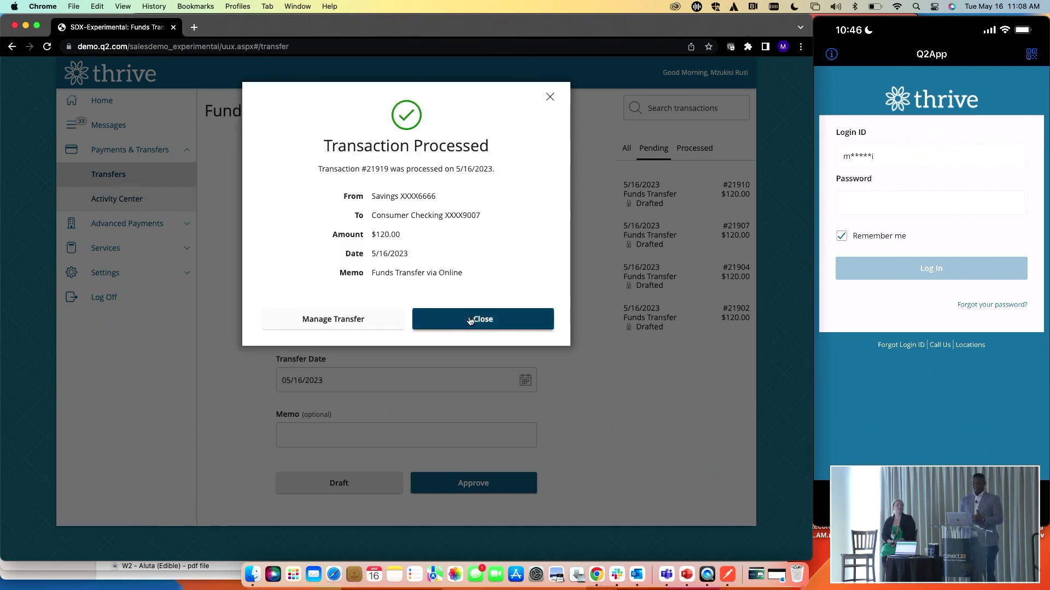
click(484, 318)
Log off, then log in again to test the app authenticator
click(110, 297)
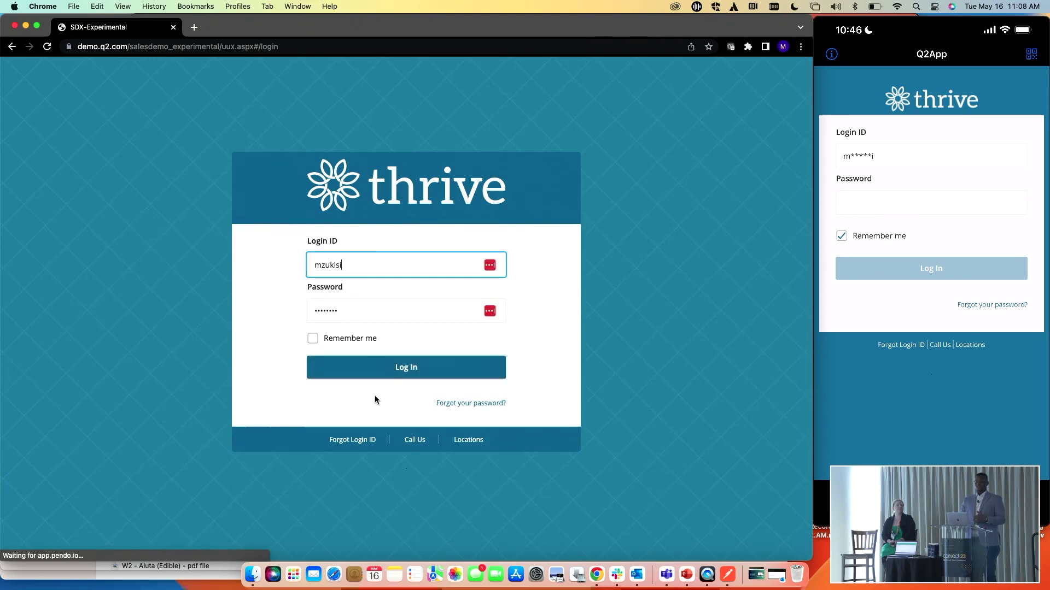
click(420, 377)
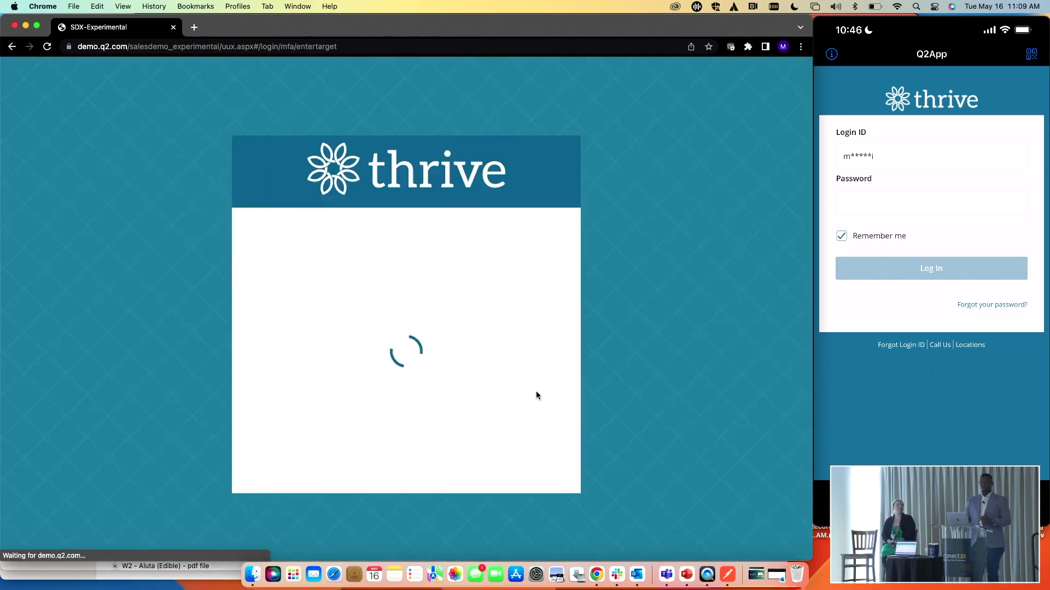